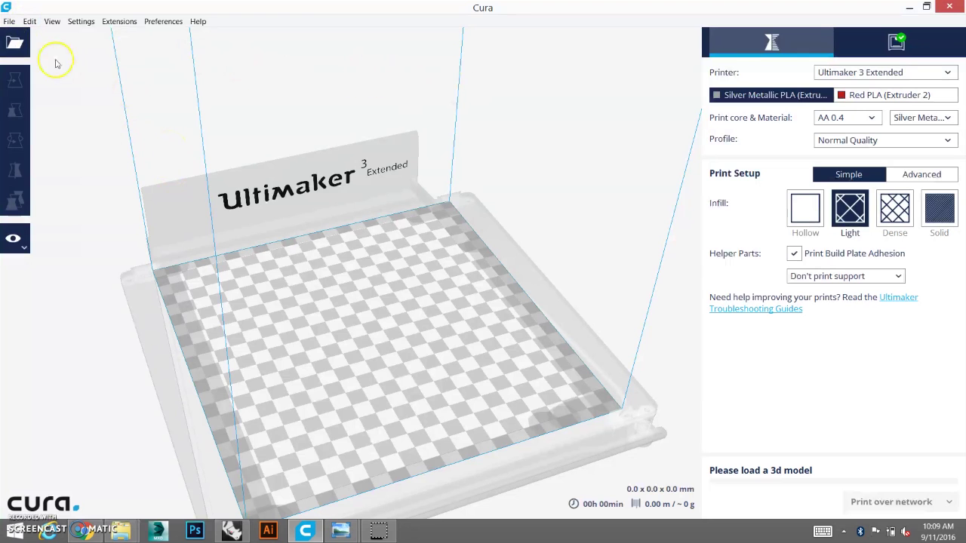
# Step: Open hammer.stl from the Desktop's infill mesh folder onto the build plate
pyautogui.click(17, 45)
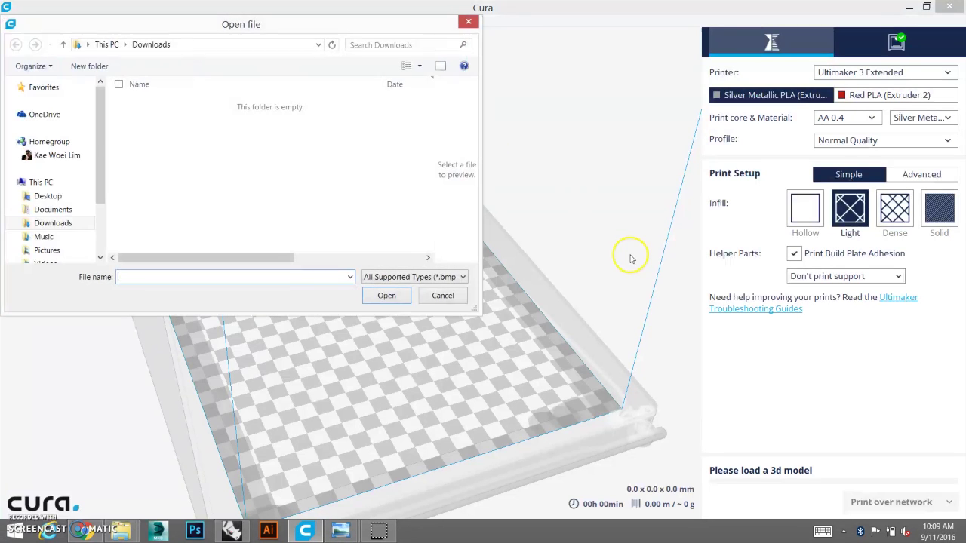
pyautogui.click(53, 196)
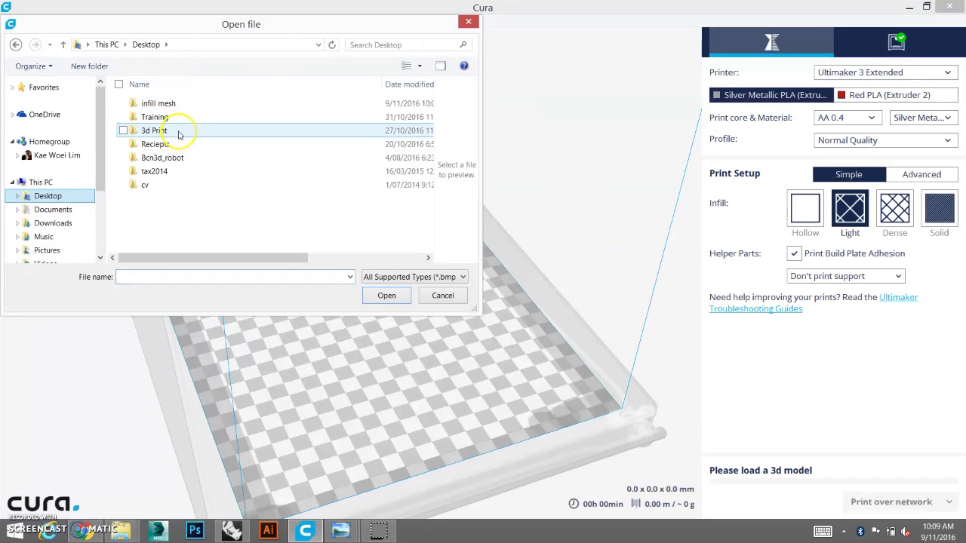
pyautogui.doubleClick(172, 103)
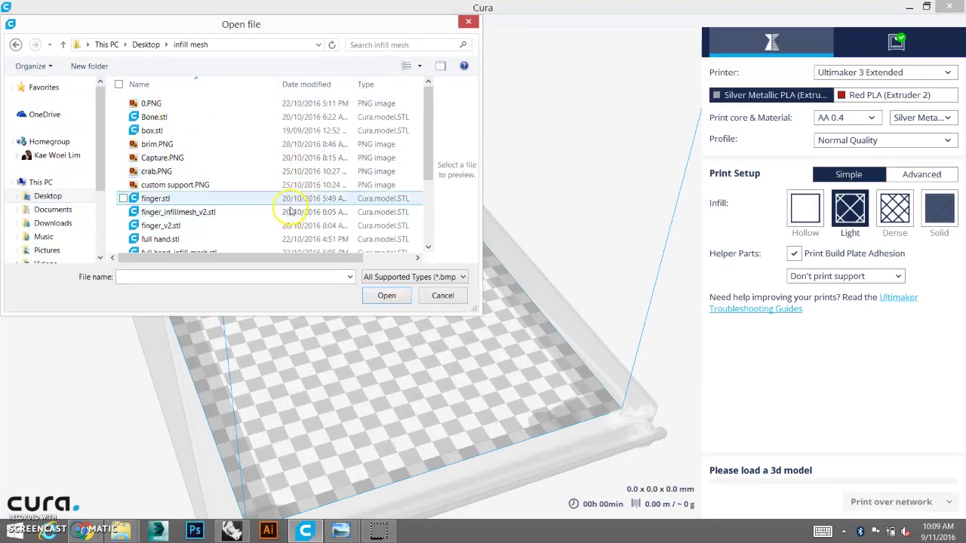
pyautogui.moveTo(427, 123); pyautogui.dragTo(429, 189)
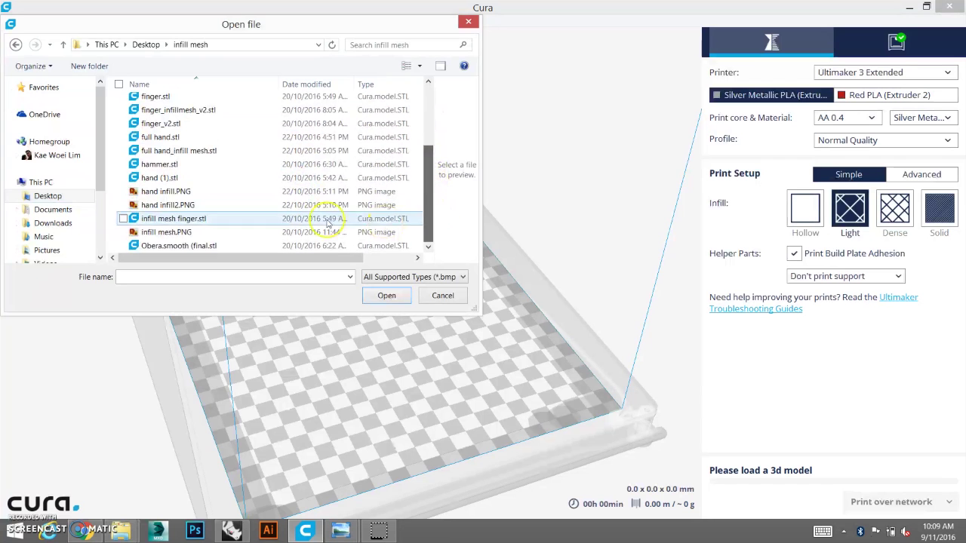
pyautogui.click(187, 167)
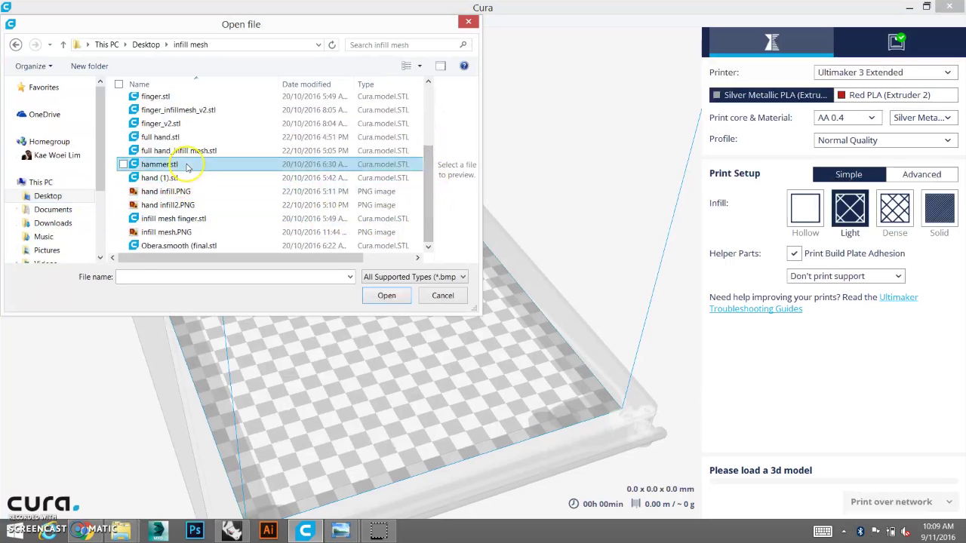
pyautogui.click(388, 296)
# Step: Orbit and zoom to an oblique view of the hammer on the plate
pyautogui.moveTo(330, 323); pyautogui.dragTo(470, 328, button='right')
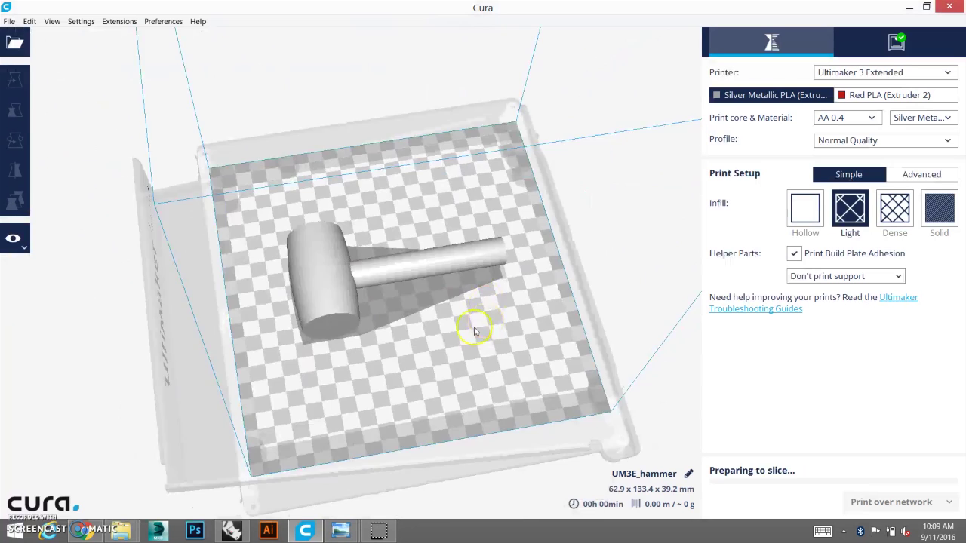
pyautogui.scroll(6, 442, 294)
pyautogui.scroll(-2, 425, 289)
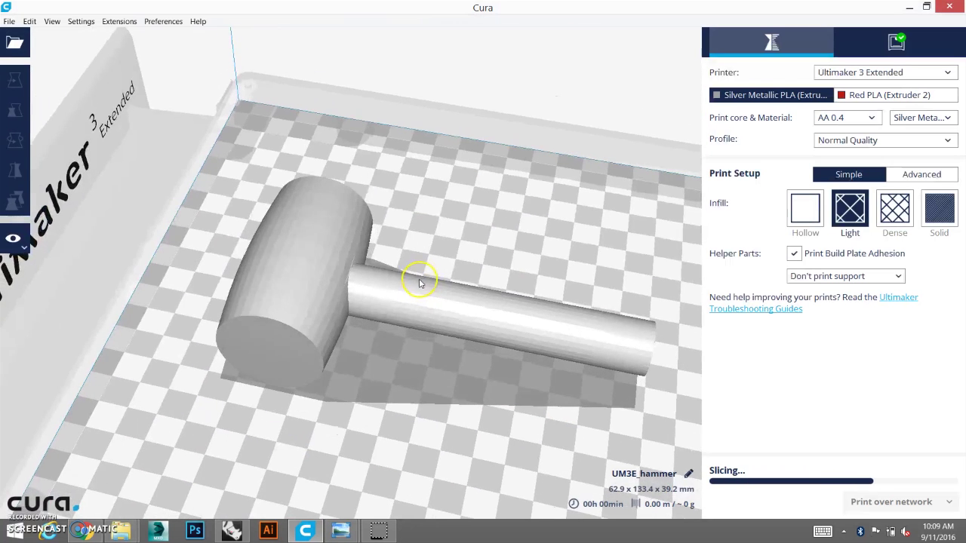
pyautogui.moveTo(422, 276); pyautogui.dragTo(916, 500, button='right')
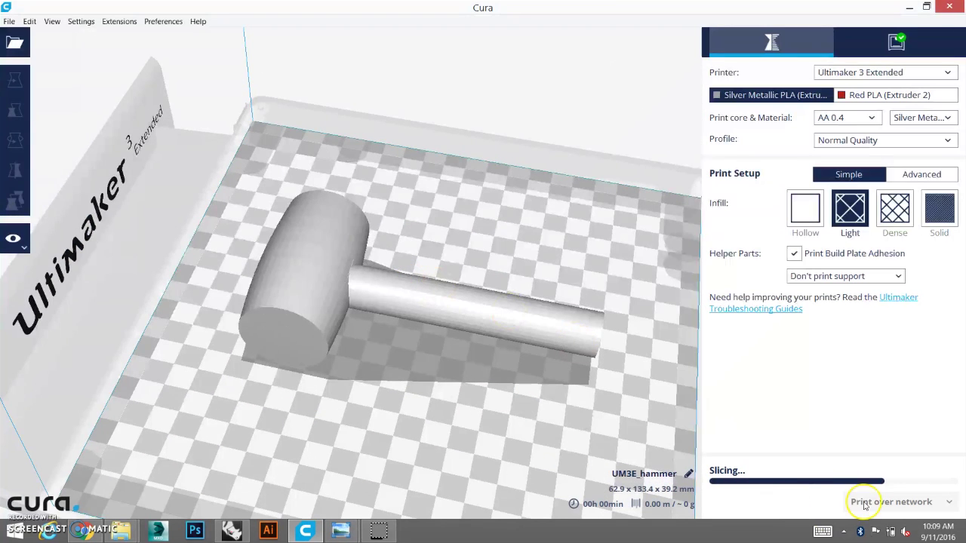
# Step: View the sliced layers down to the hammer's infill, then return to Solid view
pyautogui.click(12, 247)
pyautogui.click(26, 290)
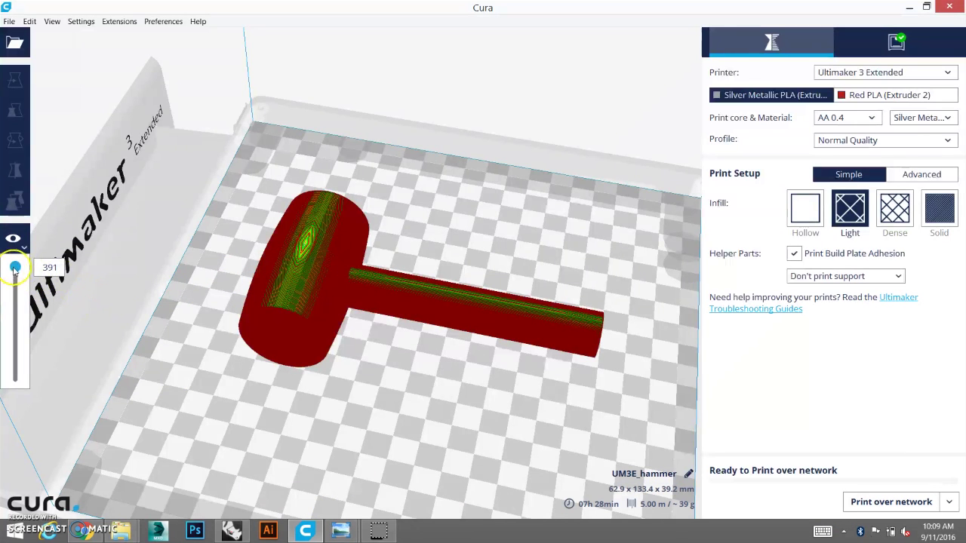
pyautogui.moveTo(14, 271); pyautogui.dragTo(21, 246)
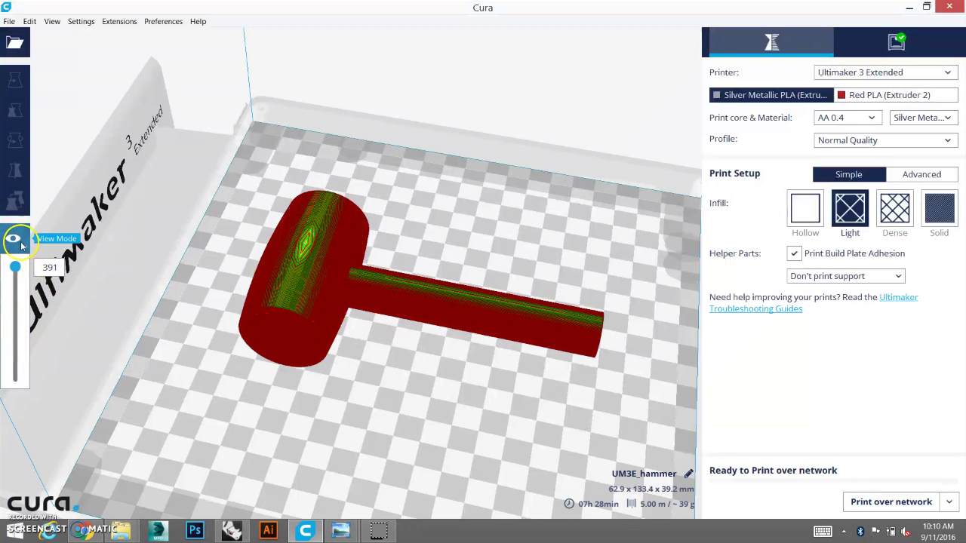
pyautogui.click(21, 243)
pyautogui.click(29, 261)
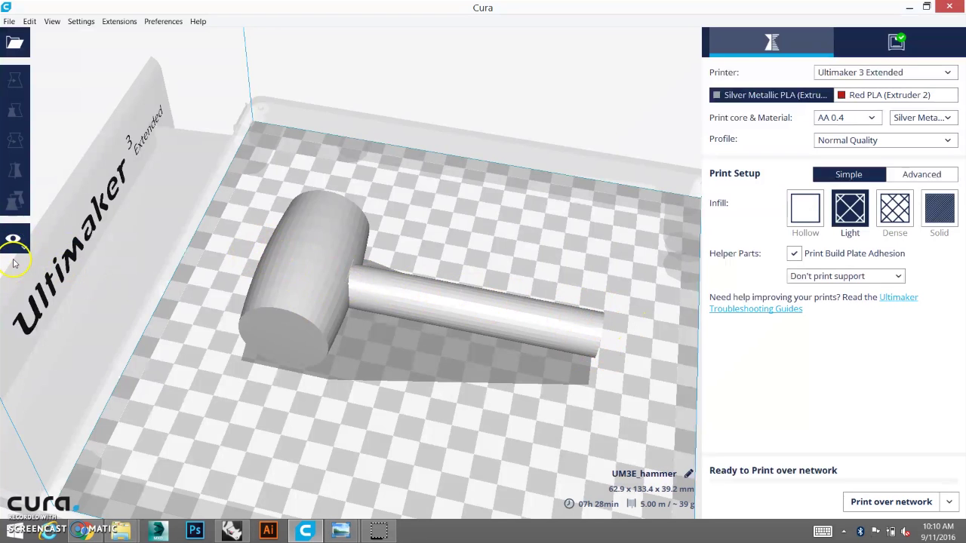
# Step: Load box.stl onto the build plate
pyautogui.click(15, 45)
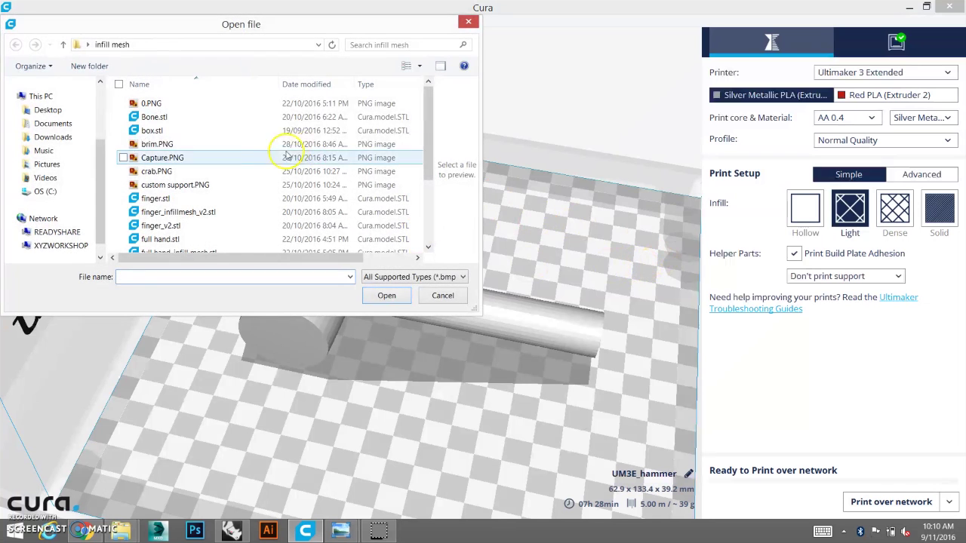
pyautogui.click(268, 132)
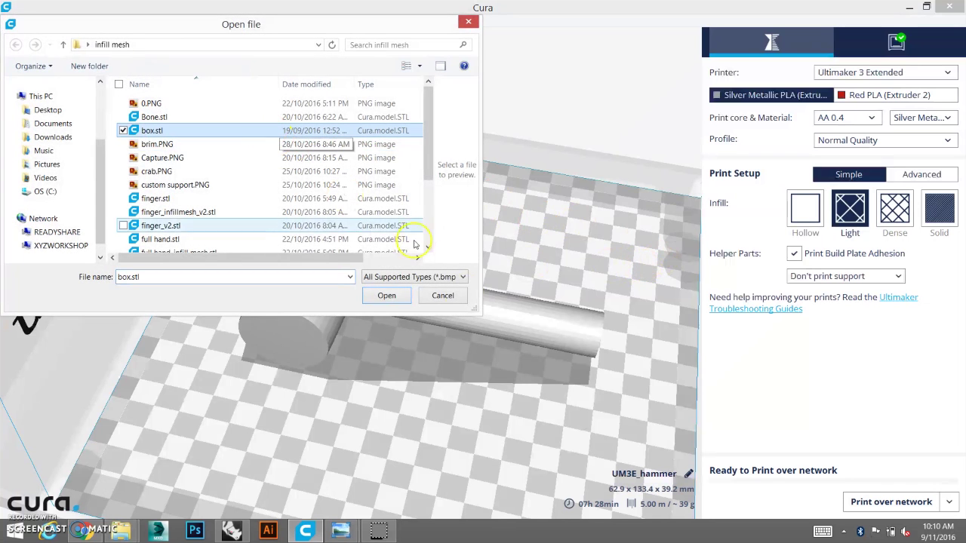
pyautogui.click(388, 296)
# Step: Drag the box off the hammer handle to sit beside it, then deselect it
pyautogui.moveTo(448, 259); pyautogui.dragTo(556, 181)
pyautogui.moveTo(557, 181); pyautogui.dragTo(388, 291, button='middle')
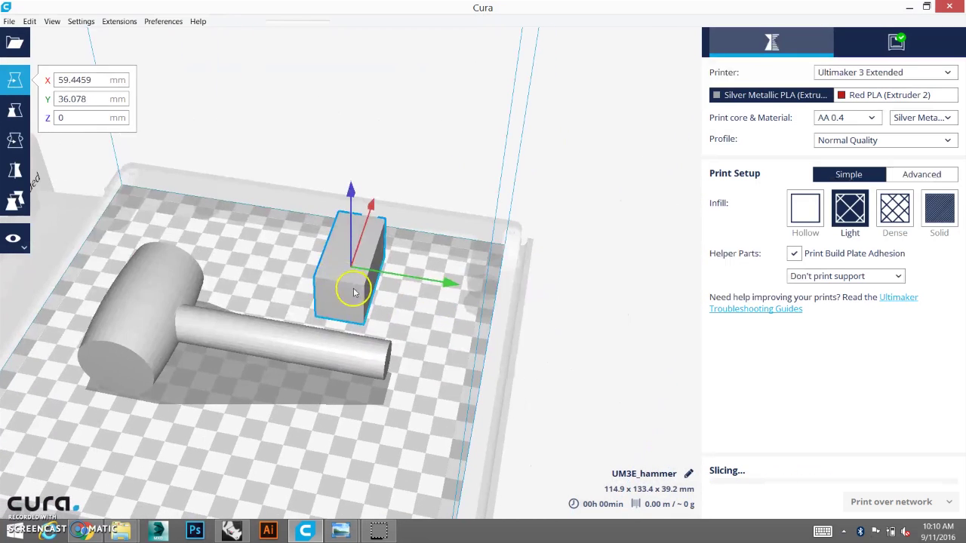
pyautogui.moveTo(401, 299); pyautogui.dragTo(365, 300, button='right')
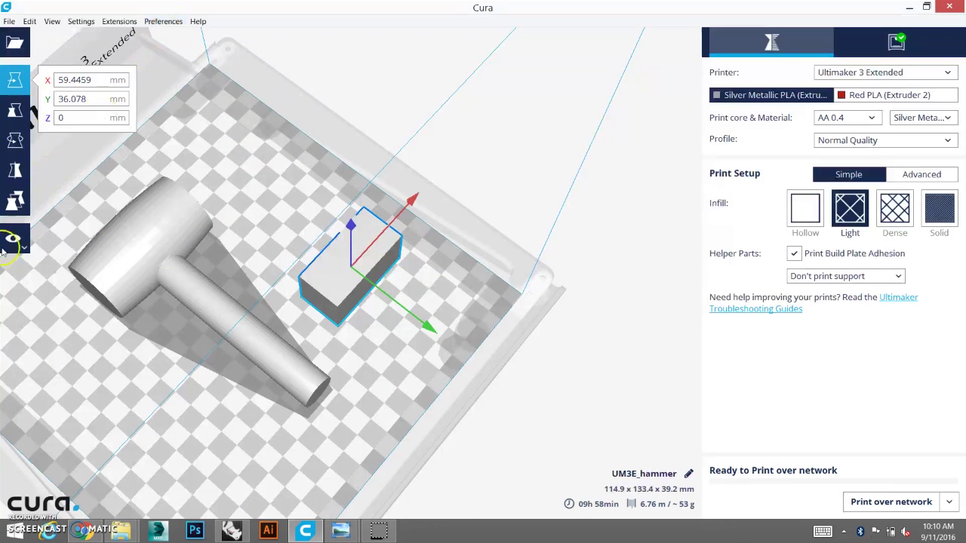
pyautogui.click(254, 161)
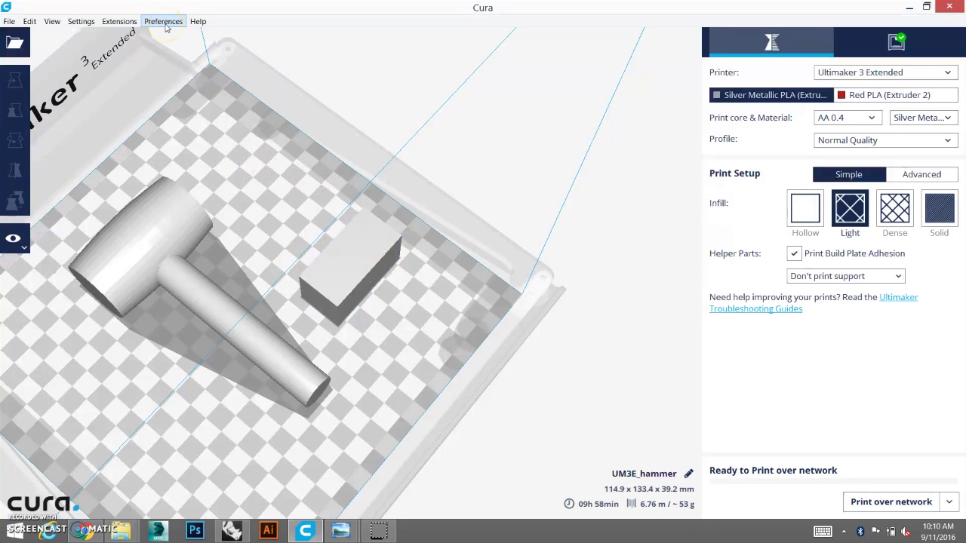
pyautogui.click(164, 23)
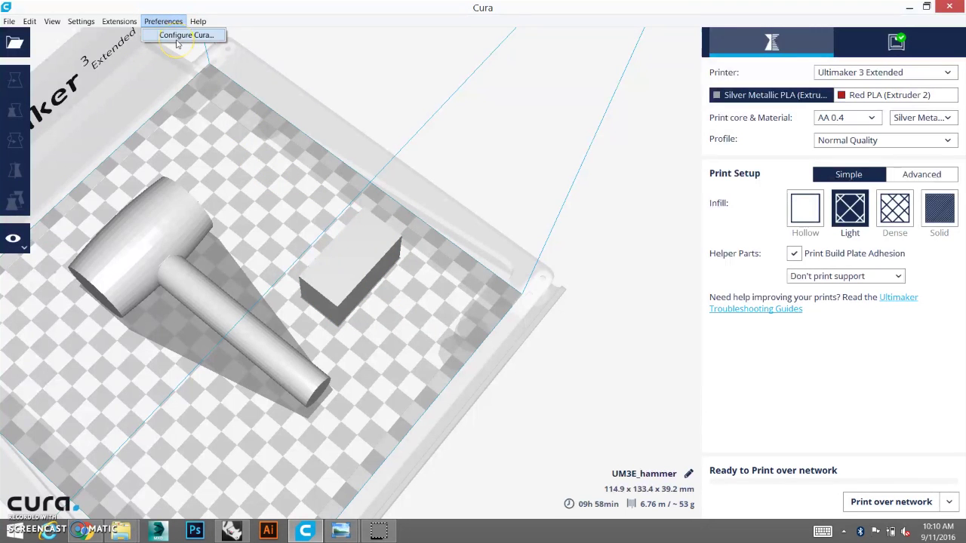
pyautogui.click(181, 35)
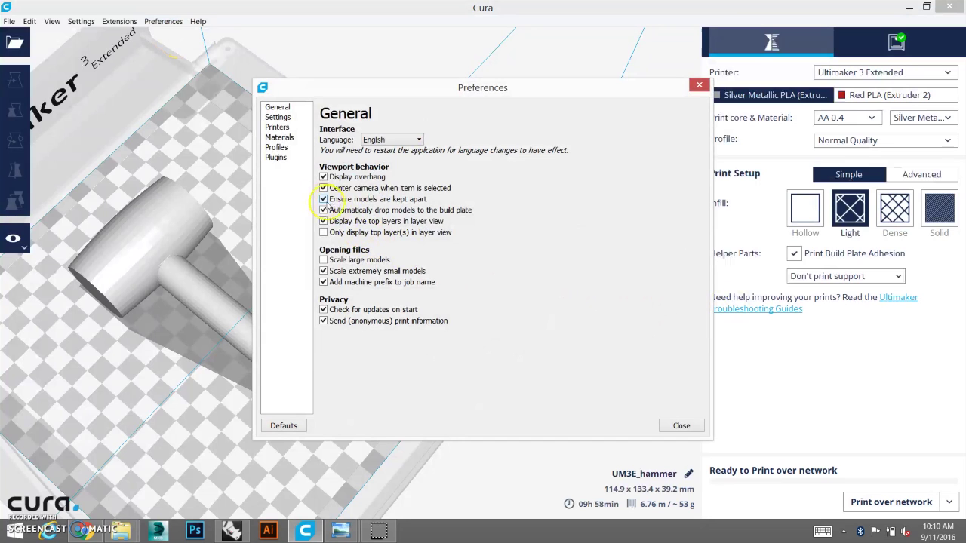
# Step: Slide the box onto the hammer handle and move the hammer across the plate
pyautogui.moveTo(346, 203)
pyautogui.moveTo(370, 216)
pyautogui.click(681, 427)
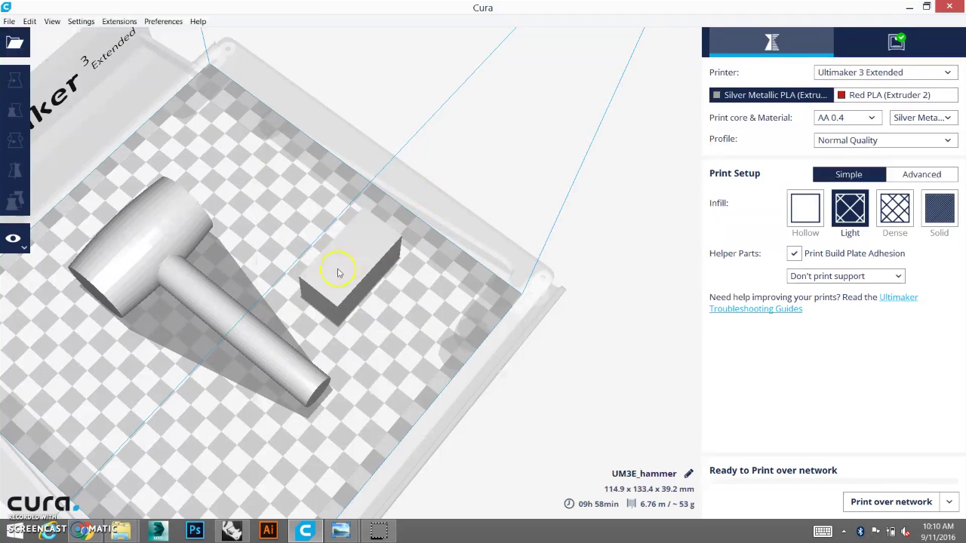
pyautogui.click(361, 265)
pyautogui.moveTo(416, 173); pyautogui.dragTo(402, 238)
pyautogui.click(168, 280)
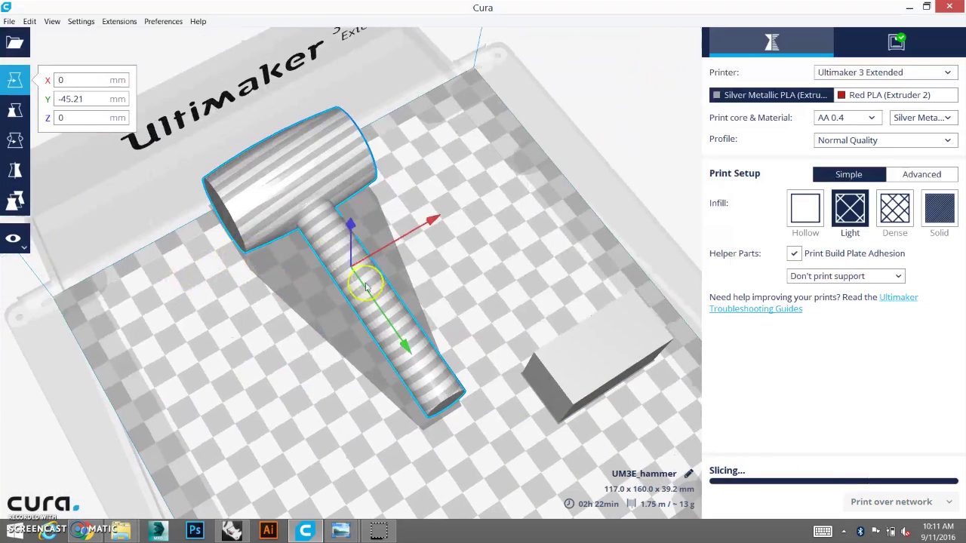
pyautogui.moveTo(379, 312); pyautogui.dragTo(447, 404)
# Step: In Preferences, untick 'Ensure models are kept apart' and 'Automatically drop models to the build plate'
pyautogui.click(164, 21)
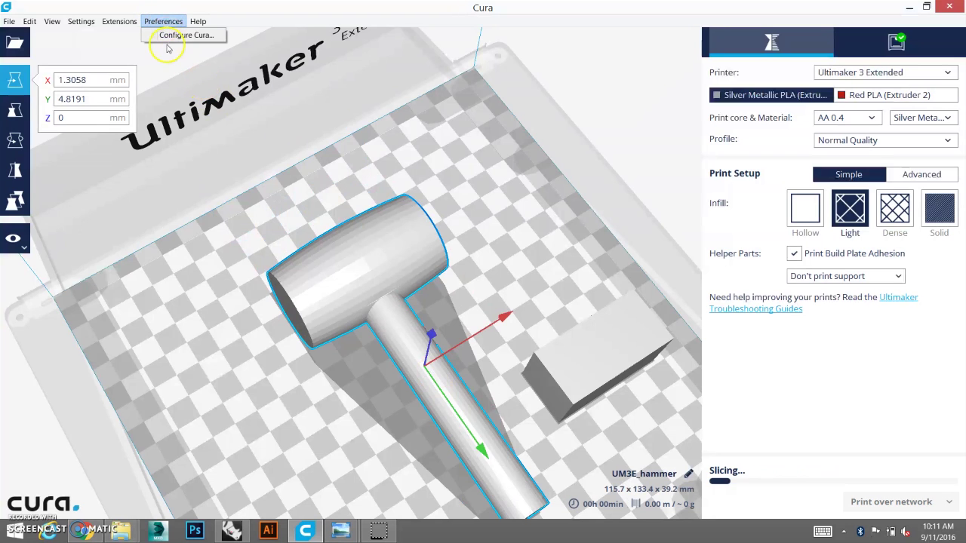
pyautogui.click(172, 35)
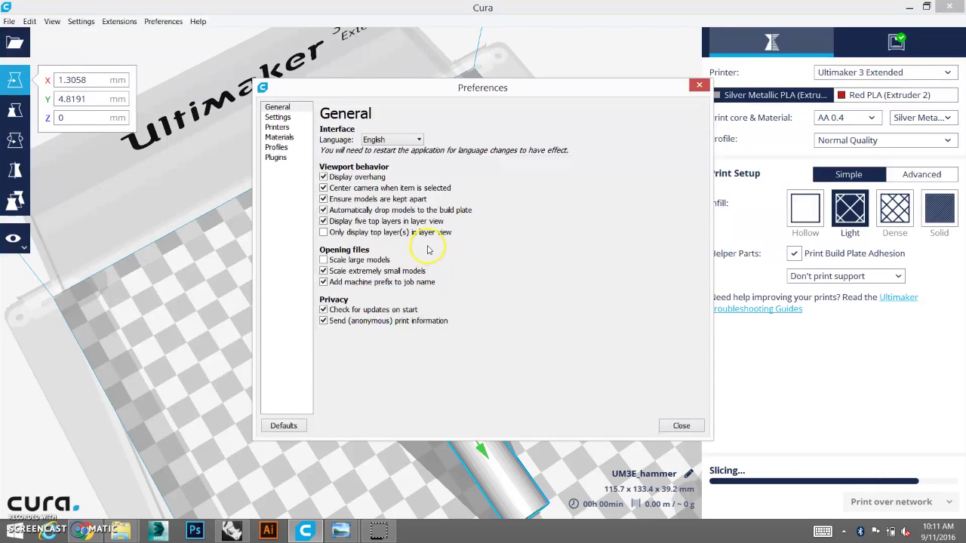
pyautogui.click(360, 201)
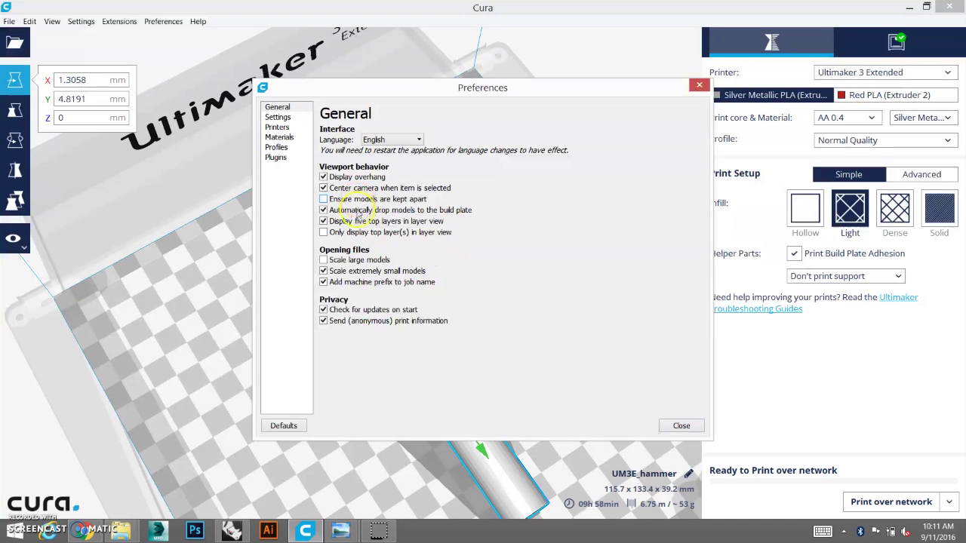
pyautogui.moveTo(355, 212)
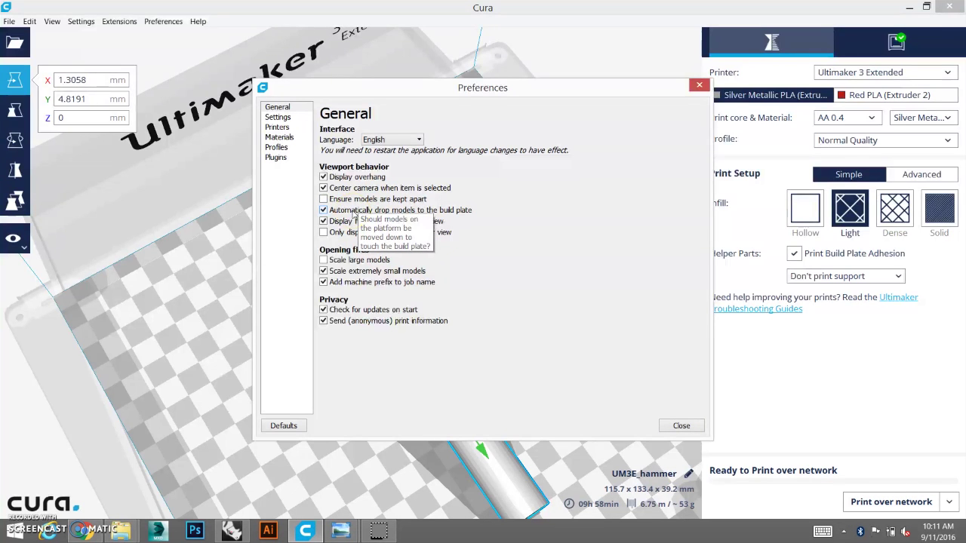
pyautogui.click(358, 215)
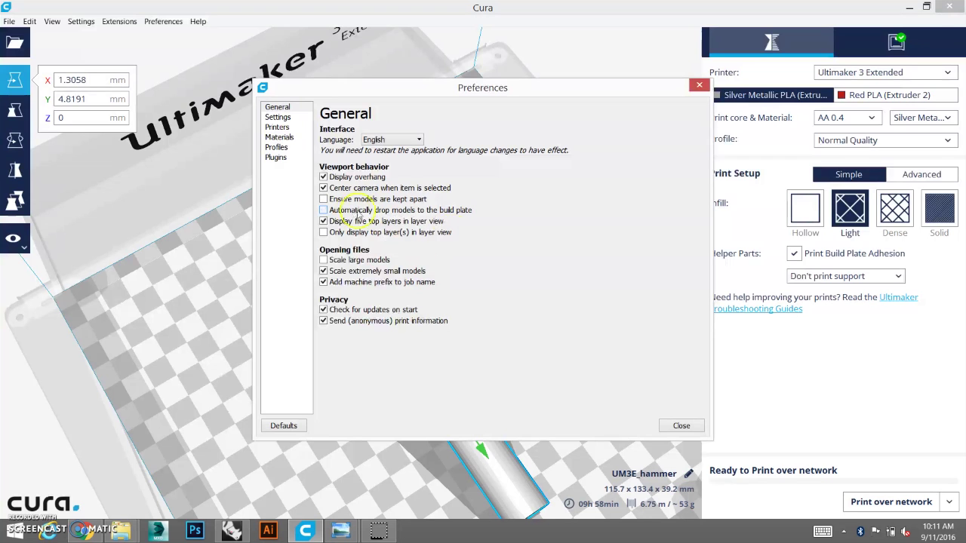
pyautogui.click(682, 426)
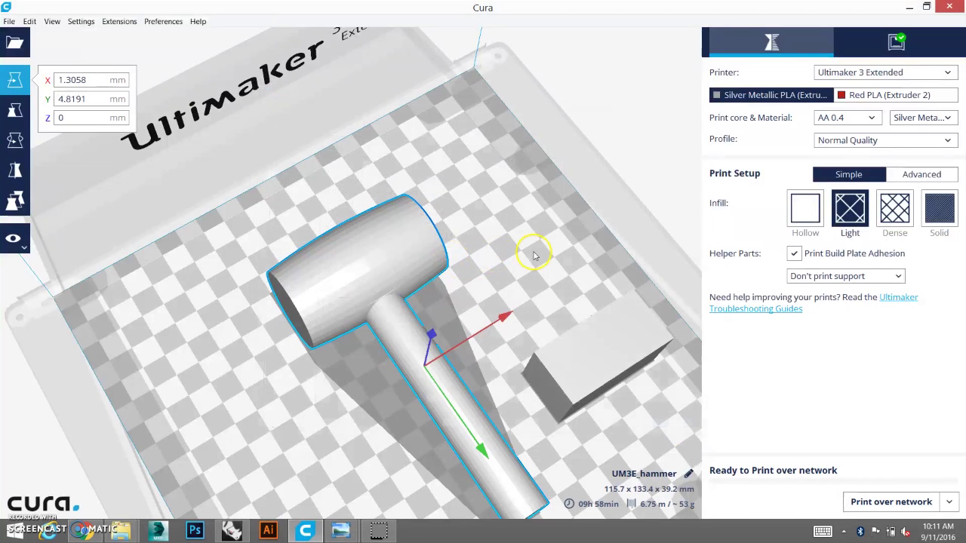
# Step: Move the box along X onto the hammer handle
pyautogui.moveTo(565, 233); pyautogui.dragTo(634, 243, button='right')
pyautogui.moveTo(454, 209); pyautogui.dragTo(427, 208, button='right')
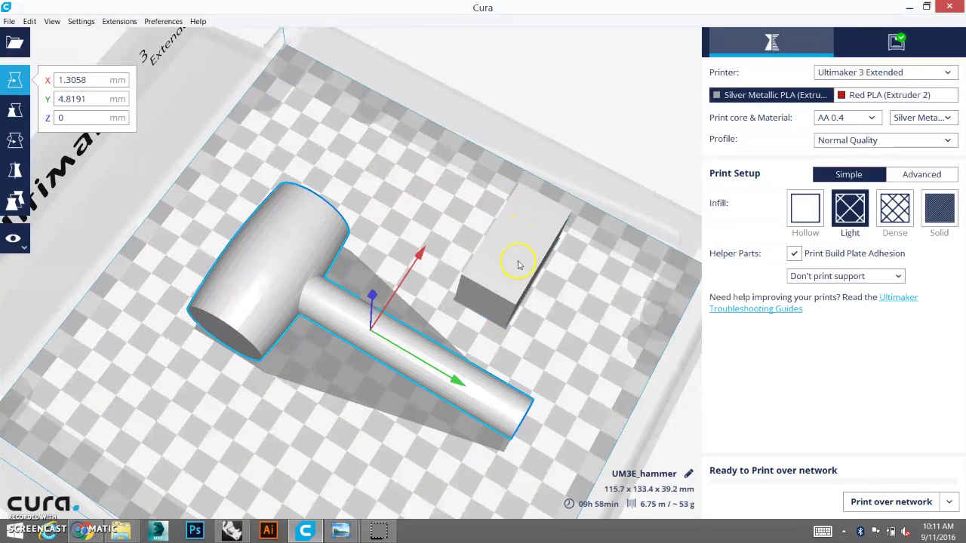
pyautogui.click(518, 264)
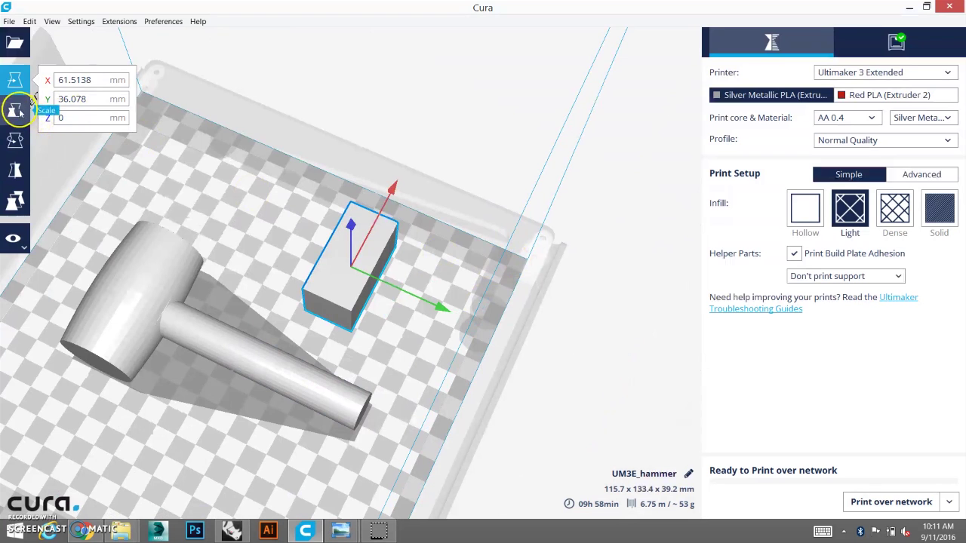
pyautogui.click(15, 110)
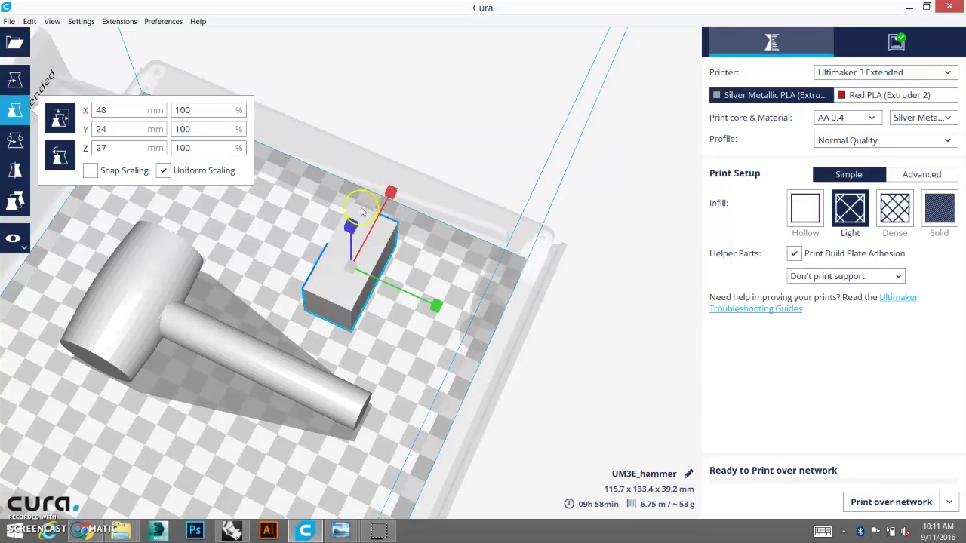
pyautogui.press('t')
pyautogui.moveTo(398, 191); pyautogui.dragTo(352, 257)
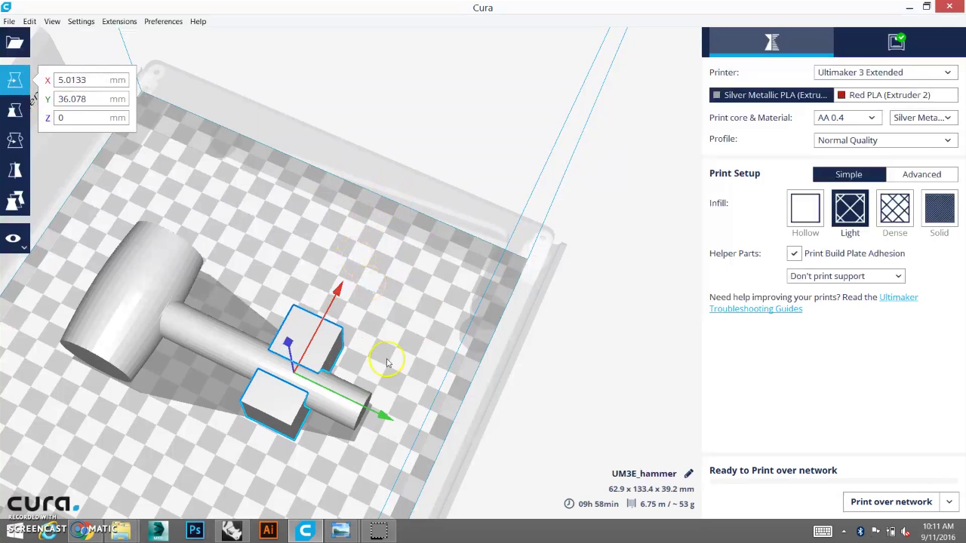
pyautogui.click(381, 423)
# Step: Fine-tune the boxes along X and Y so they straddle the handle near the head
pyautogui.click(325, 349)
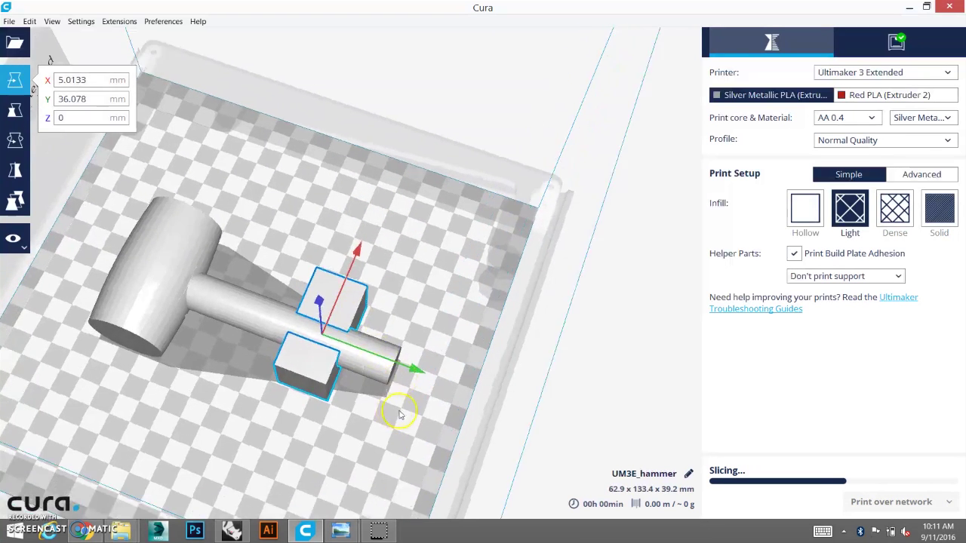
pyautogui.moveTo(369, 187); pyautogui.dragTo(370, 158)
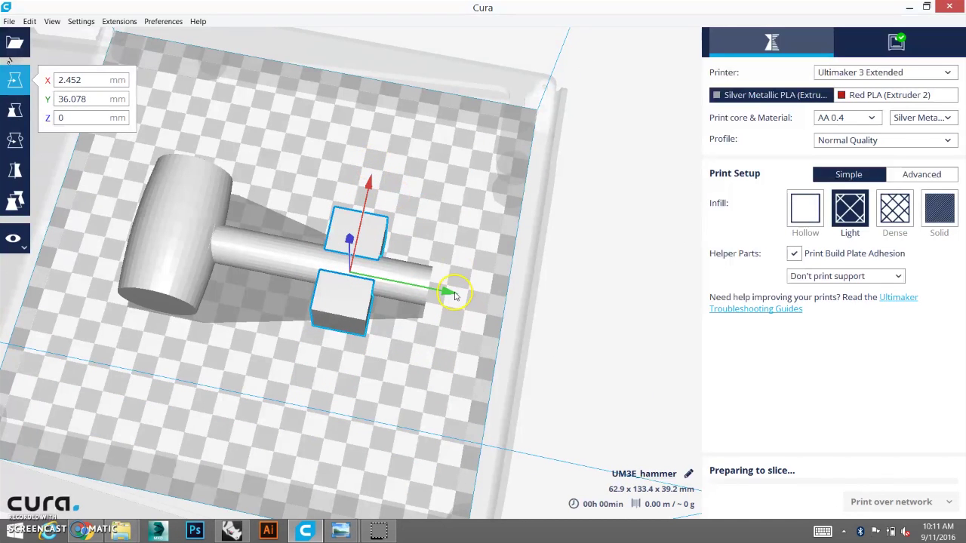
pyautogui.moveTo(423, 280); pyautogui.dragTo(344, 285)
pyautogui.moveTo(367, 241); pyautogui.dragTo(347, 249, button='right')
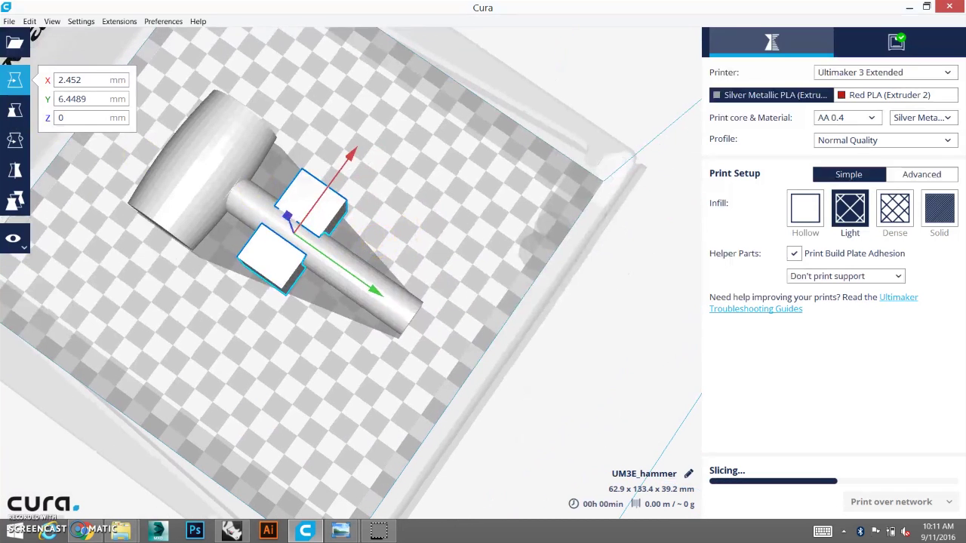
# Step: Turn off Uniform Scaling and scale the box to 29.2 × 152.3 × 45.6 mm around the handle
pyautogui.click(14, 109)
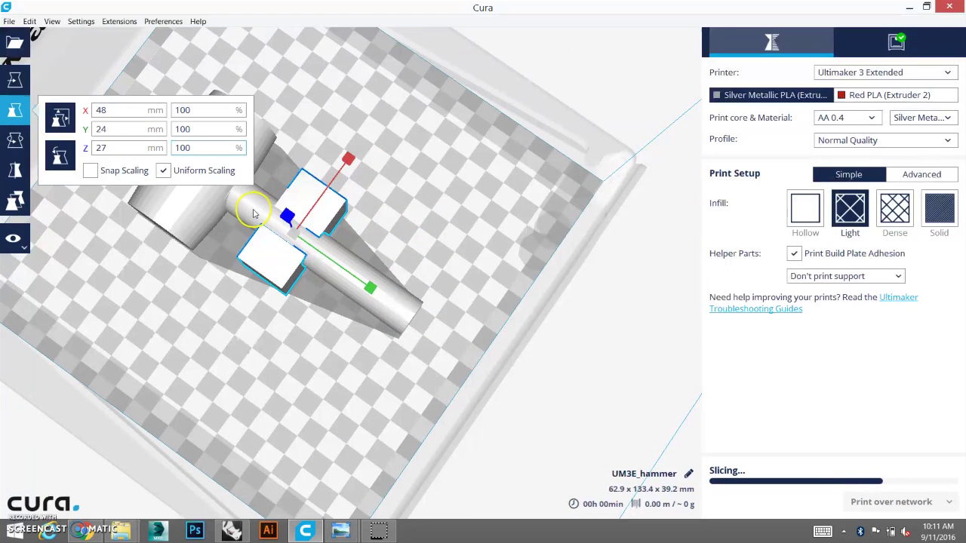
pyautogui.click(163, 172)
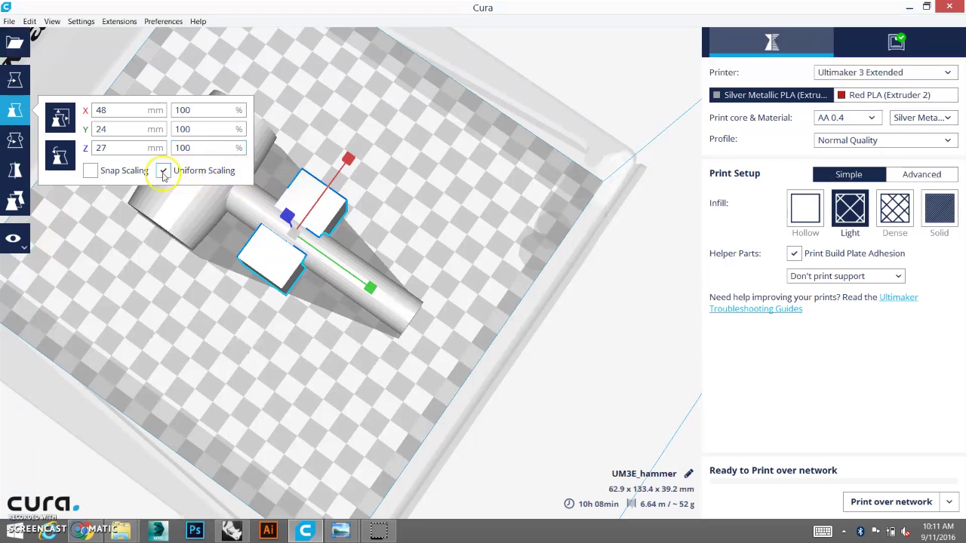
pyautogui.click(291, 241)
pyautogui.moveTo(356, 174); pyautogui.dragTo(349, 229)
pyautogui.click(368, 287)
pyautogui.moveTo(370, 289); pyautogui.dragTo(486, 345)
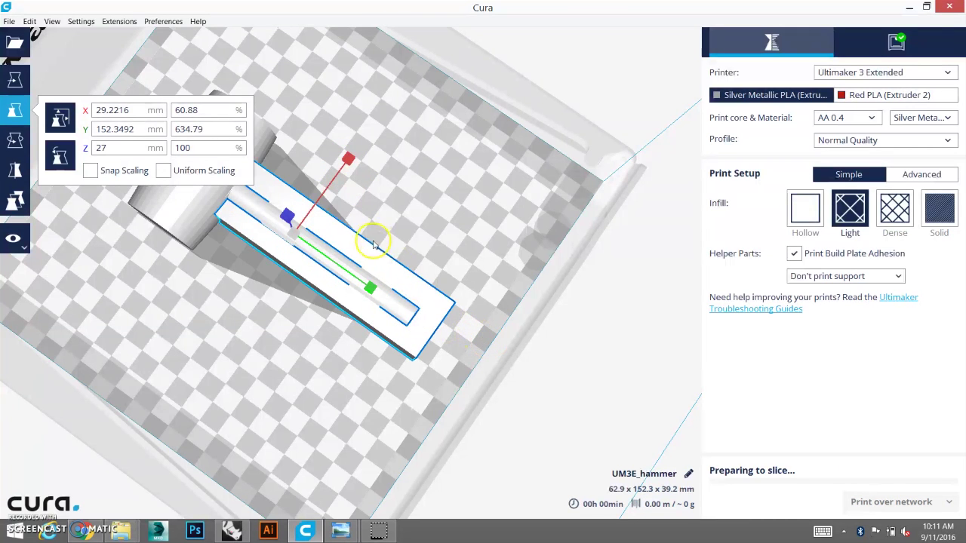
pyautogui.moveTo(377, 231); pyautogui.dragTo(398, 173, button='right')
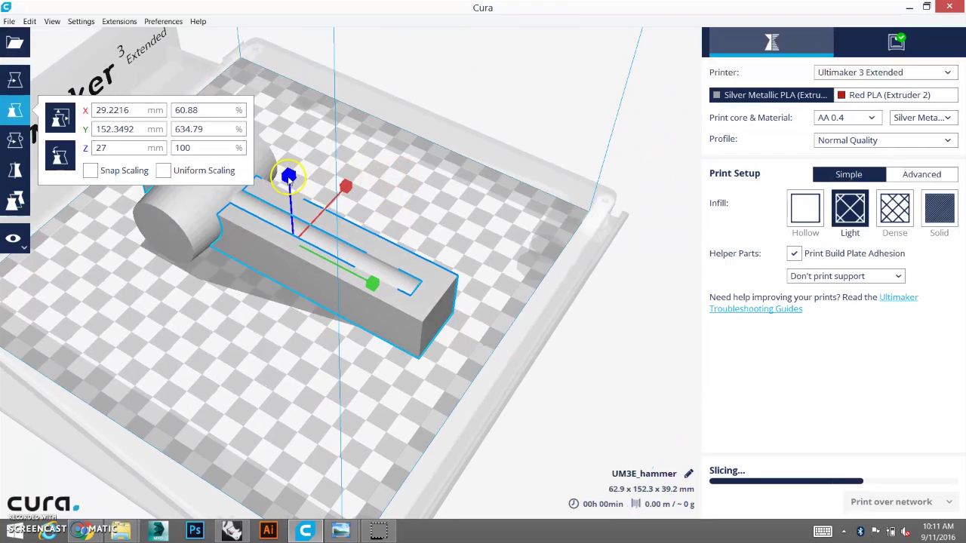
pyautogui.moveTo(286, 178); pyautogui.dragTo(289, 151)
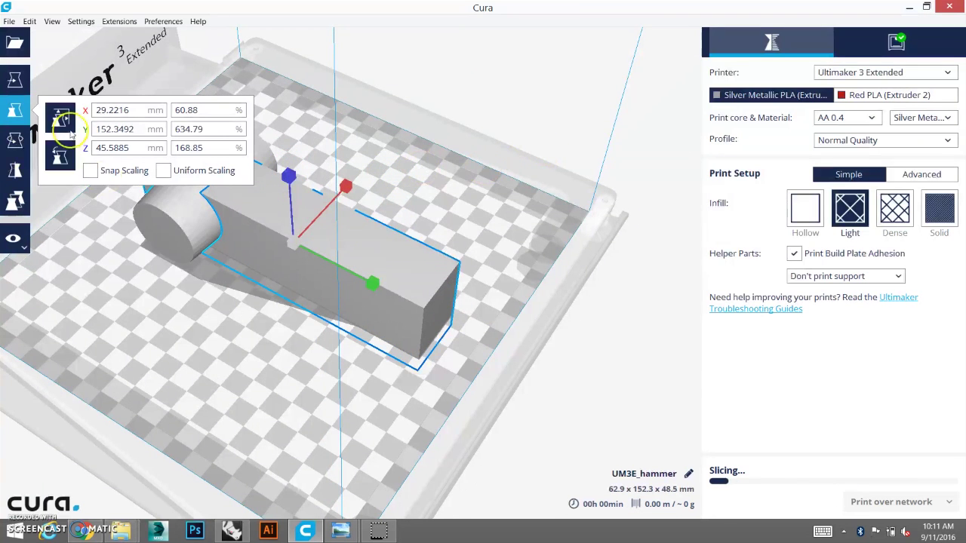
pyautogui.click(15, 79)
pyautogui.moveTo(371, 151); pyautogui.dragTo(345, 129, button='right')
# Step: Select the block, open its Per Model Settings, and show the Advanced print settings
pyautogui.click(513, 141)
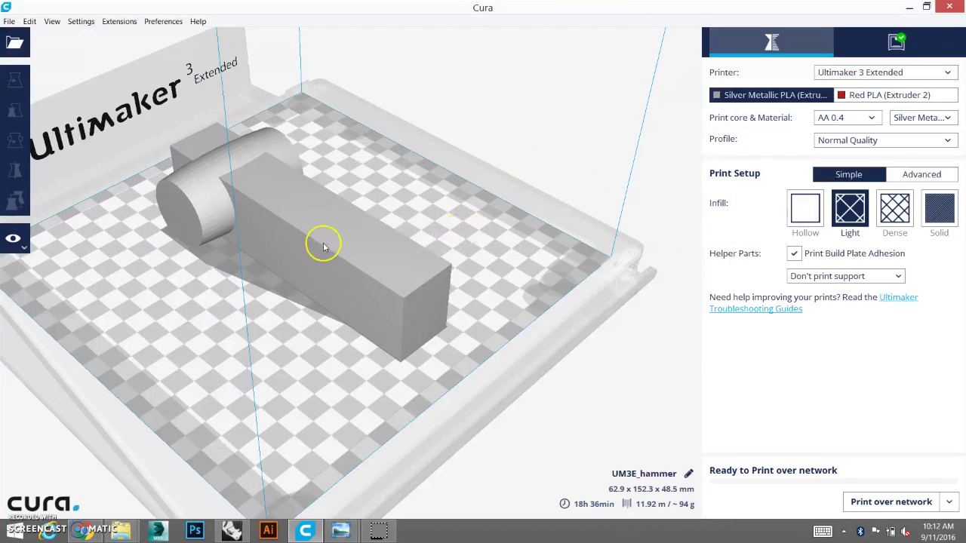
pyautogui.click(317, 251)
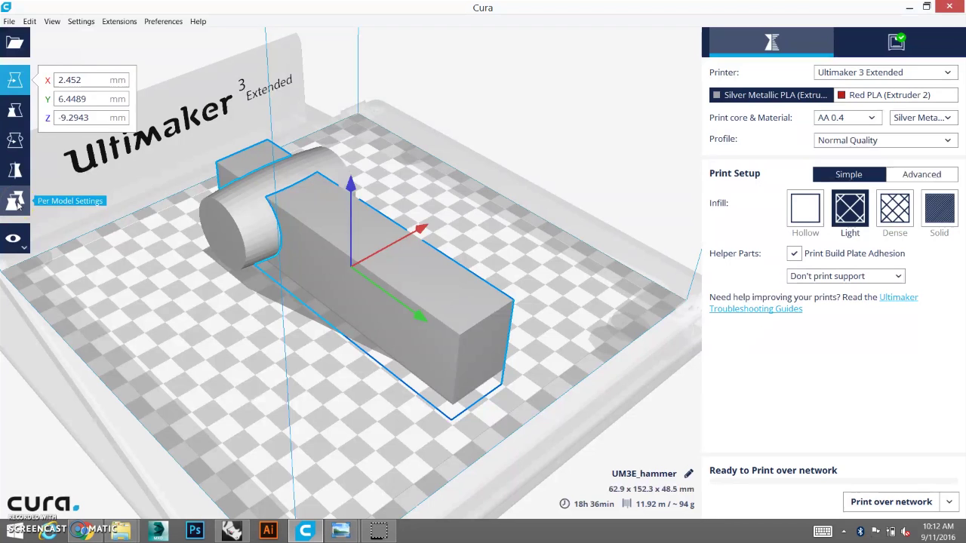
pyautogui.click(16, 203)
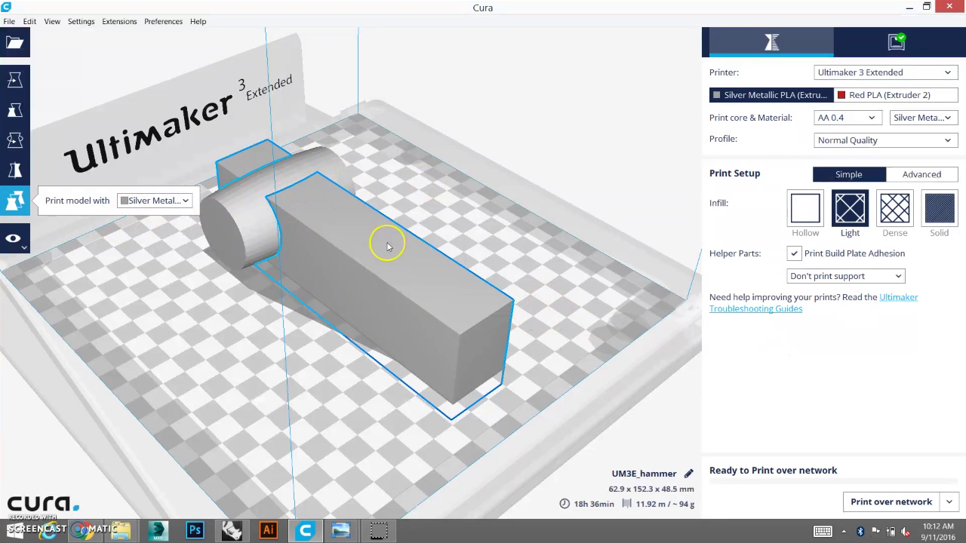
pyautogui.click(938, 178)
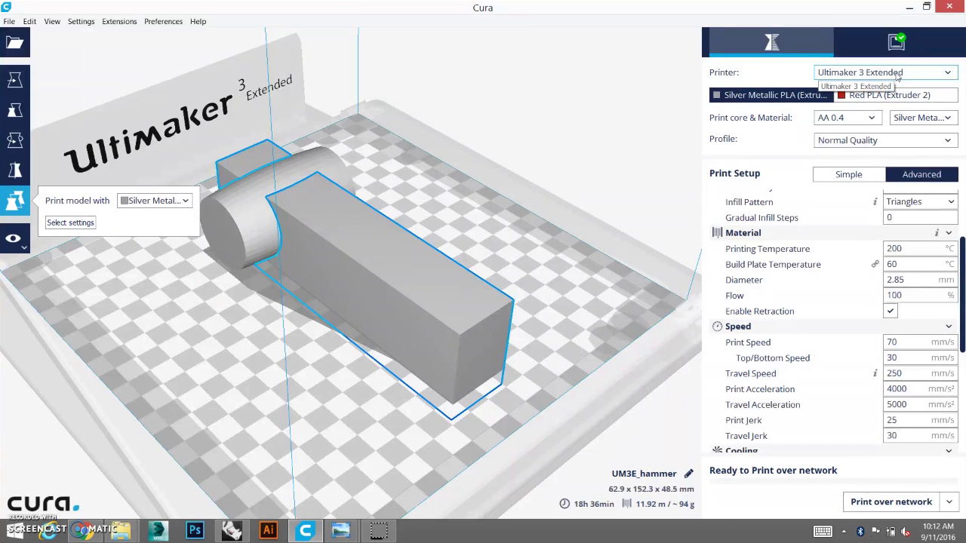
# Step: Switch the printer to Ultimaker 2+ and reselect the block
pyautogui.click(901, 74)
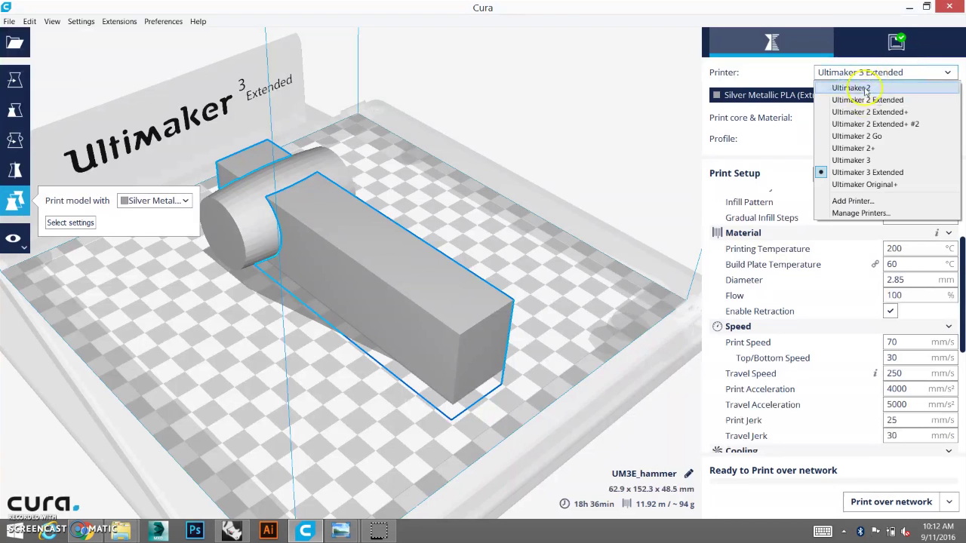
pyautogui.click(460, 260)
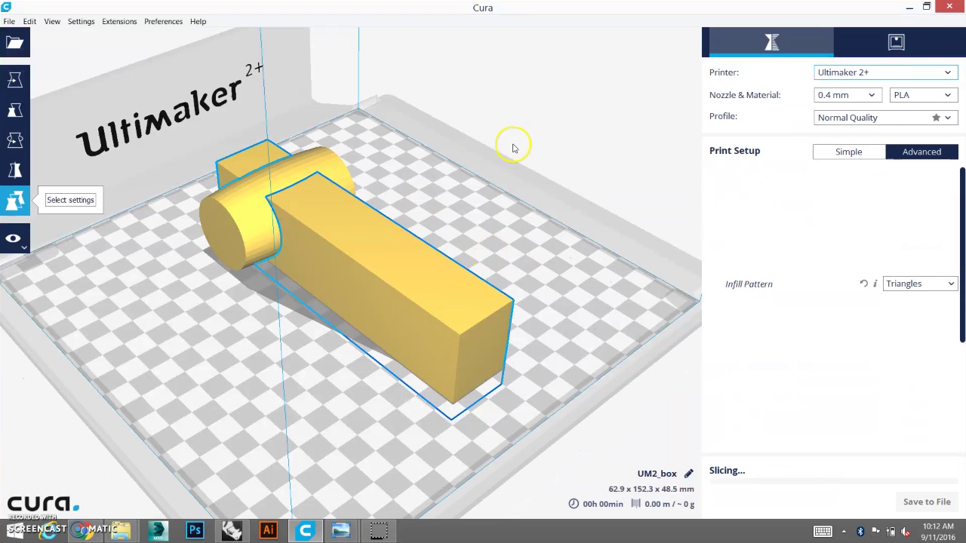
pyautogui.click(460, 129)
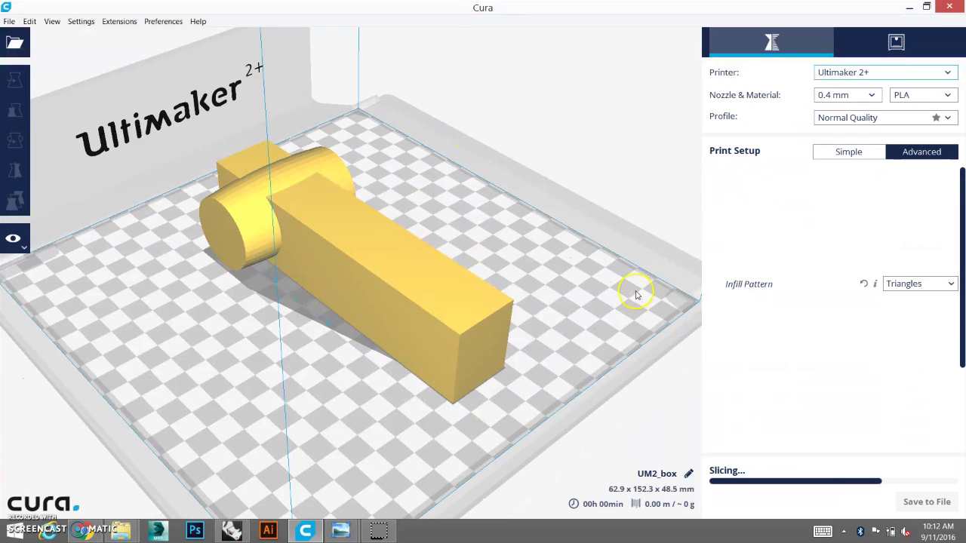
pyautogui.click(381, 251)
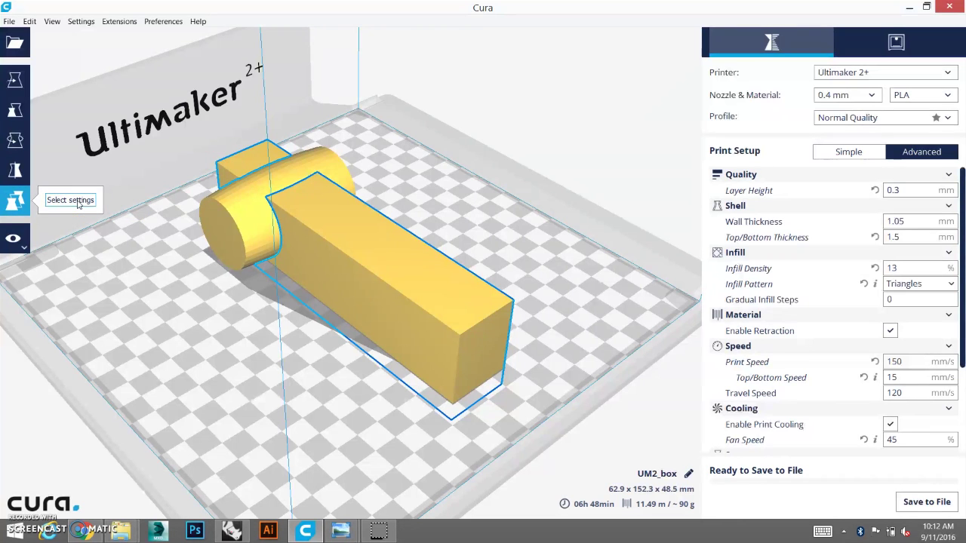
# Step: Change Infill Density from 13% to 20% in the Advanced print settings
pyautogui.click(838, 152)
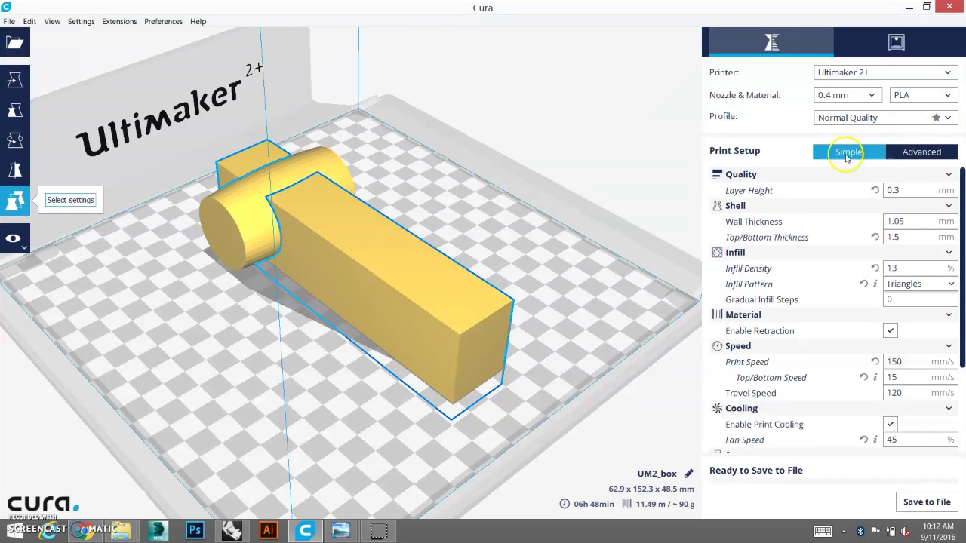
pyautogui.click(437, 135)
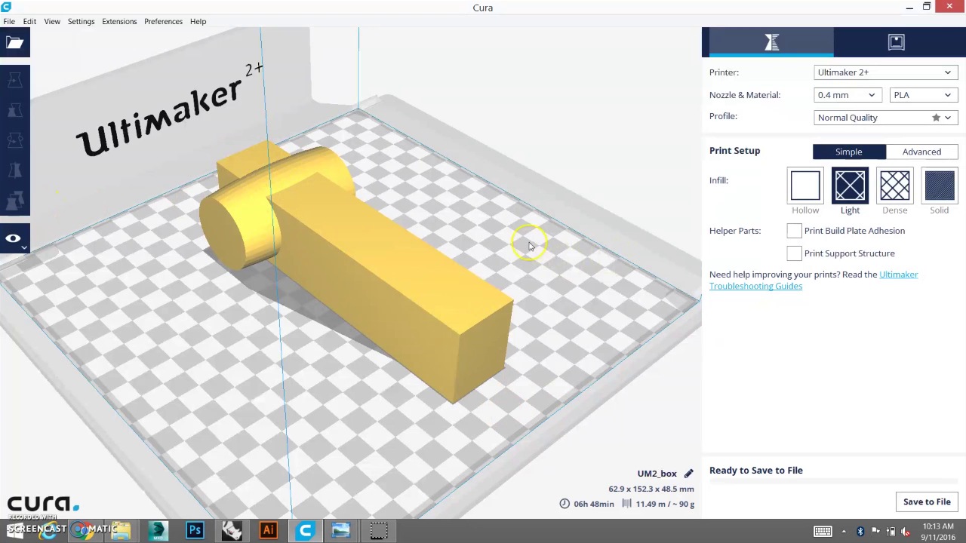
pyautogui.click(920, 153)
pyautogui.click(360, 226)
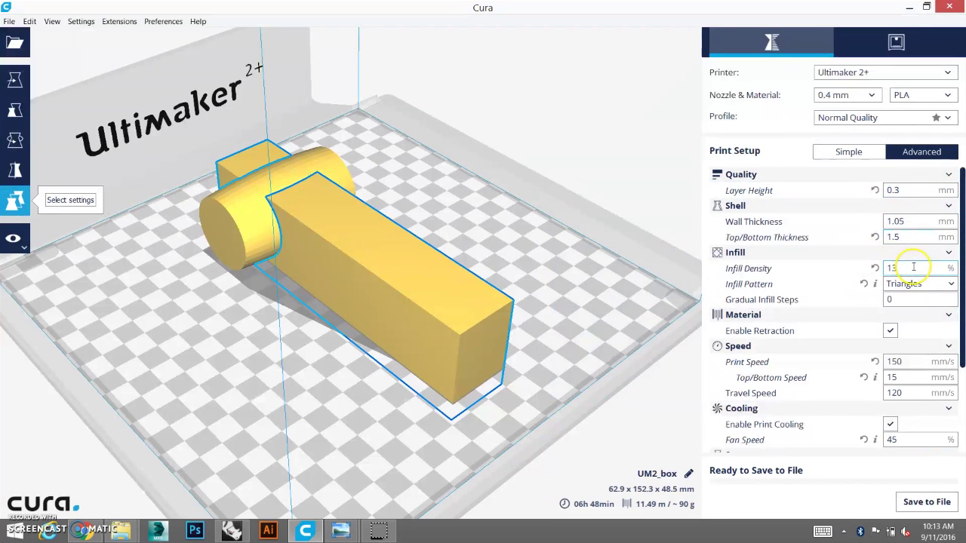
pyautogui.doubleClick(891, 268)
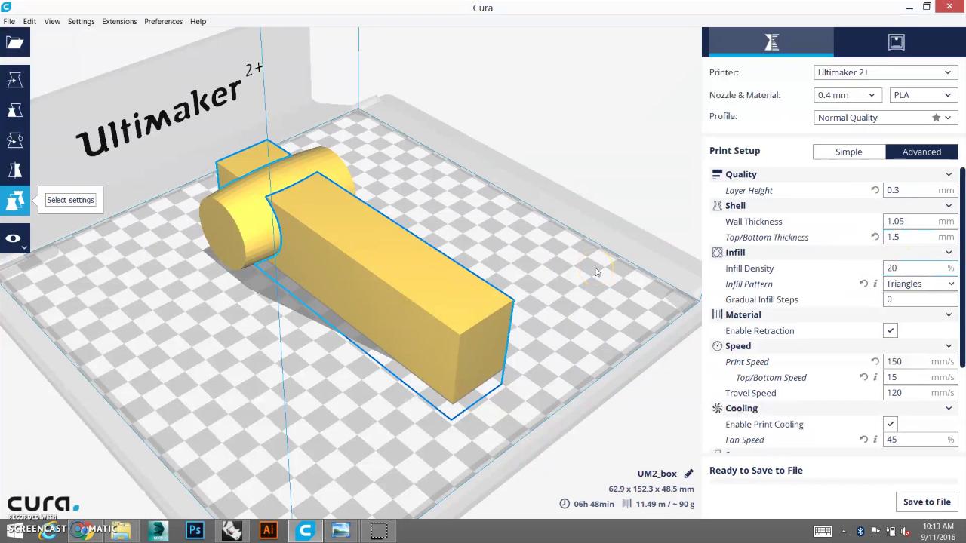
pyautogui.click(511, 198)
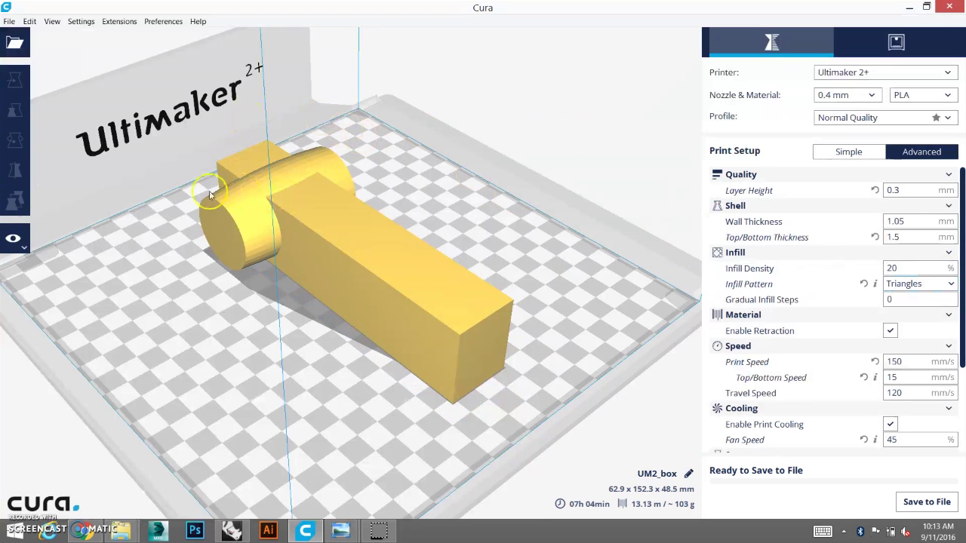
pyautogui.click(15, 240)
pyautogui.click(29, 286)
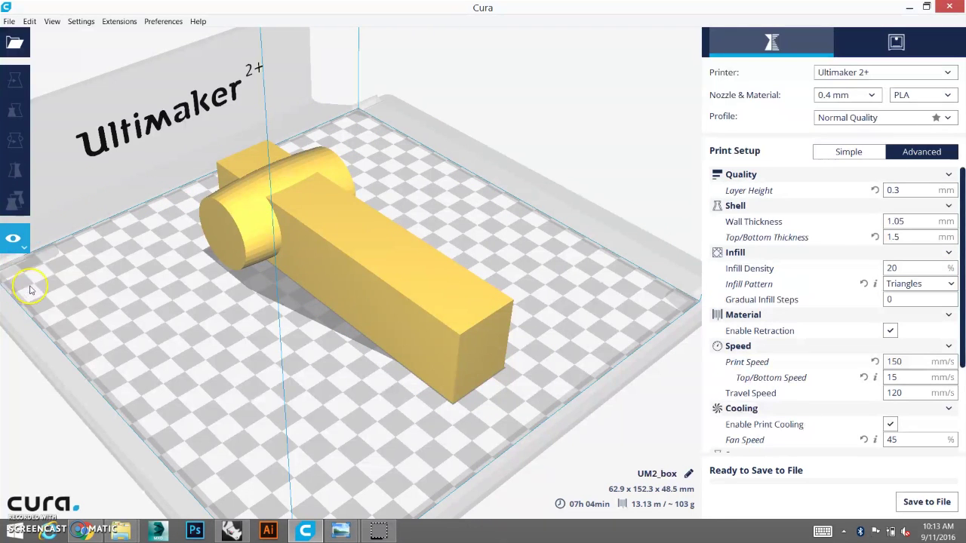
pyautogui.moveTo(24, 259)
pyautogui.mouseDown()
pyautogui.moveTo(17, 316)
pyautogui.moveTo(22, 261)
pyautogui.mouseUp()
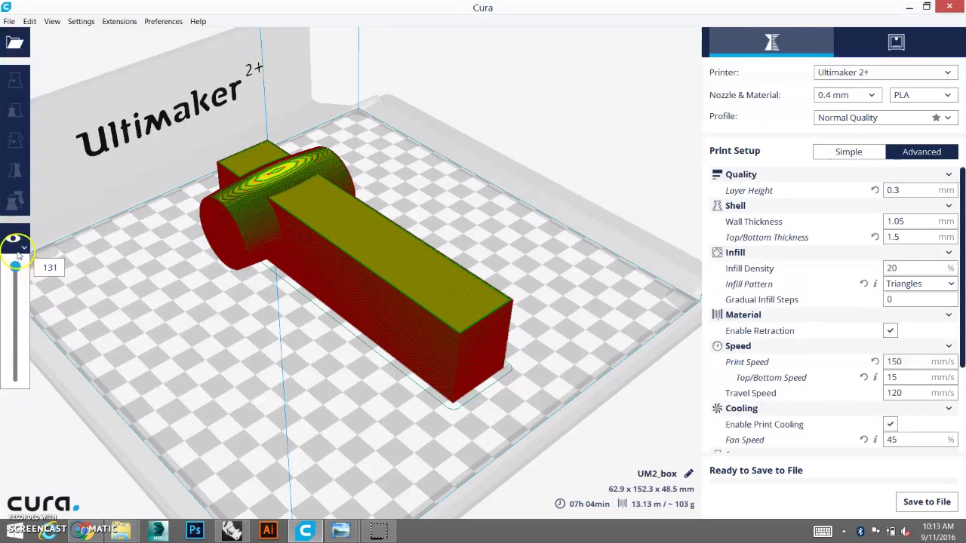
pyautogui.click(15, 239)
pyautogui.click(25, 256)
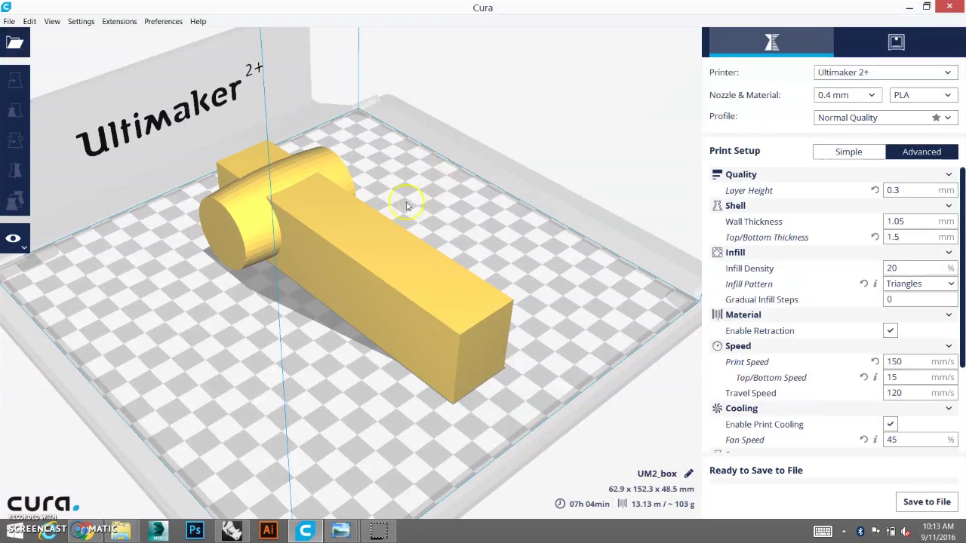
# Step: Open the block's Select Settings list, show all settings and filter by 'infi'
pyautogui.click(243, 165)
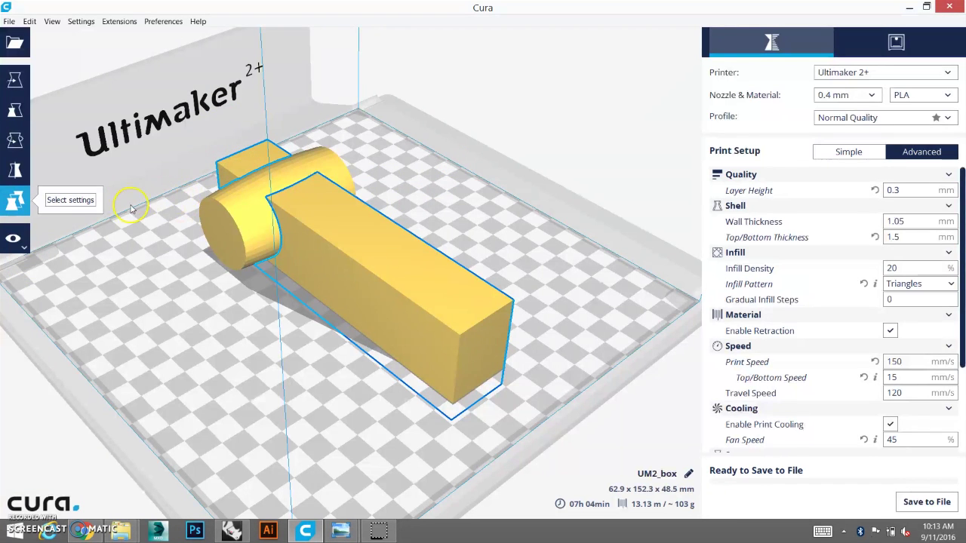
pyautogui.click(70, 201)
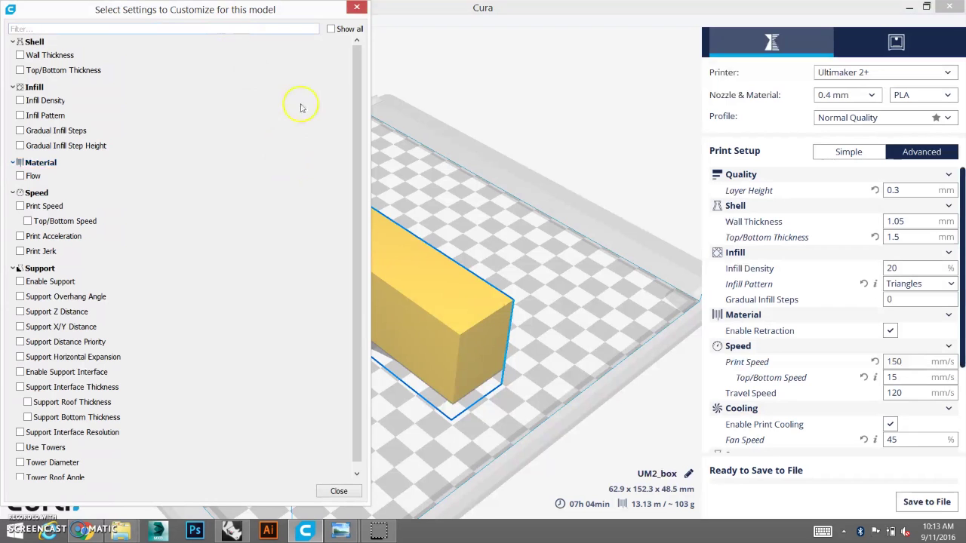
pyautogui.click(331, 28)
pyautogui.moveTo(360, 60); pyautogui.dragTo(379, 47)
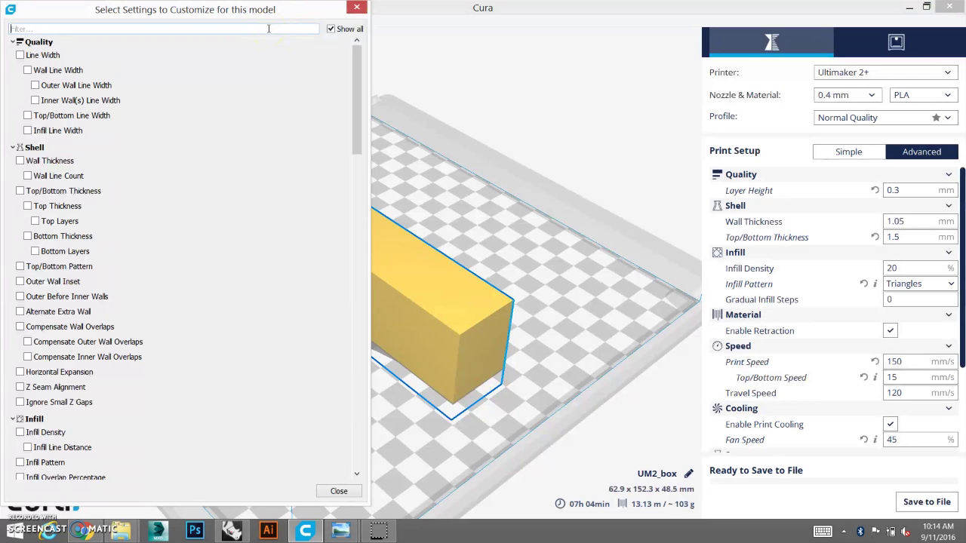
pyautogui.write('infil')
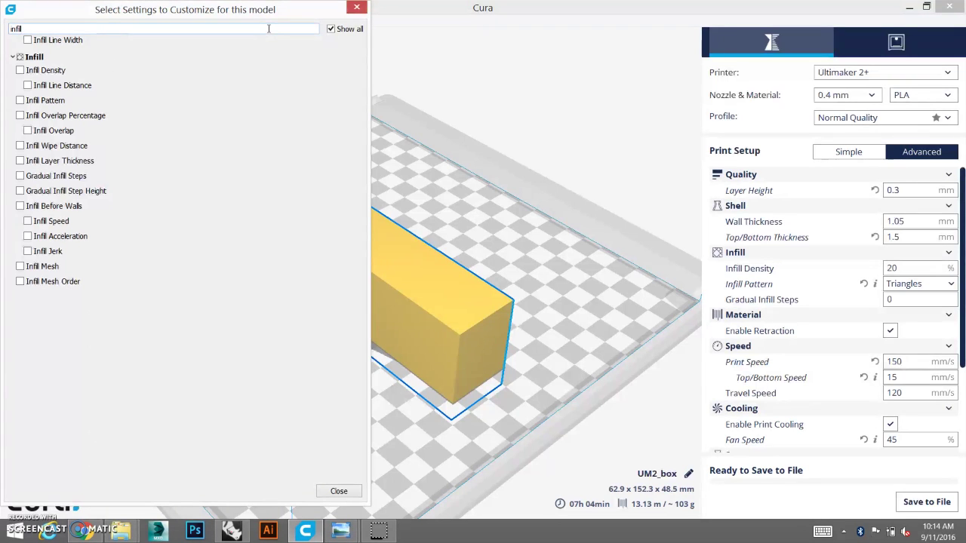
# Step: Tick Infill Mesh, Infill Mesh Order, Infill Density and Infill Pattern, then close the list
pyautogui.click(20, 267)
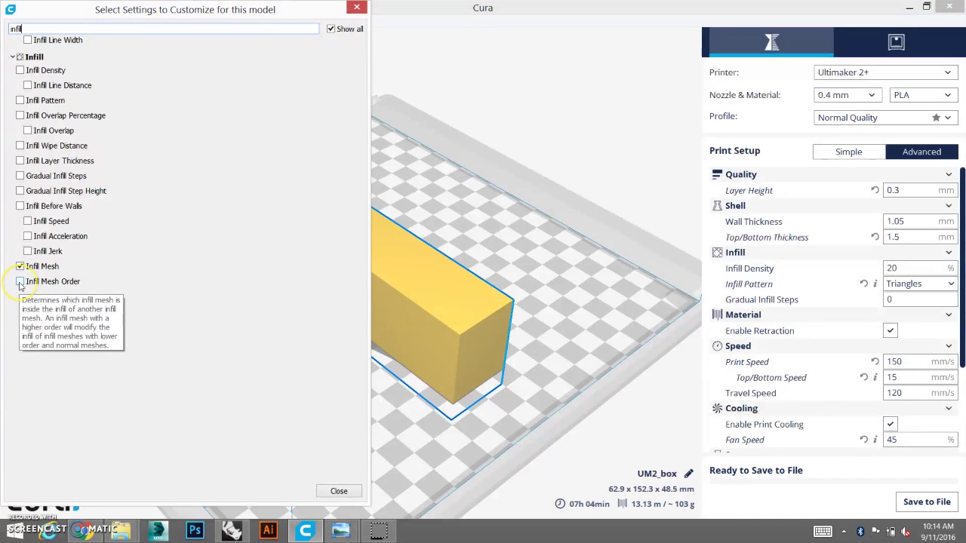
pyautogui.click(21, 283)
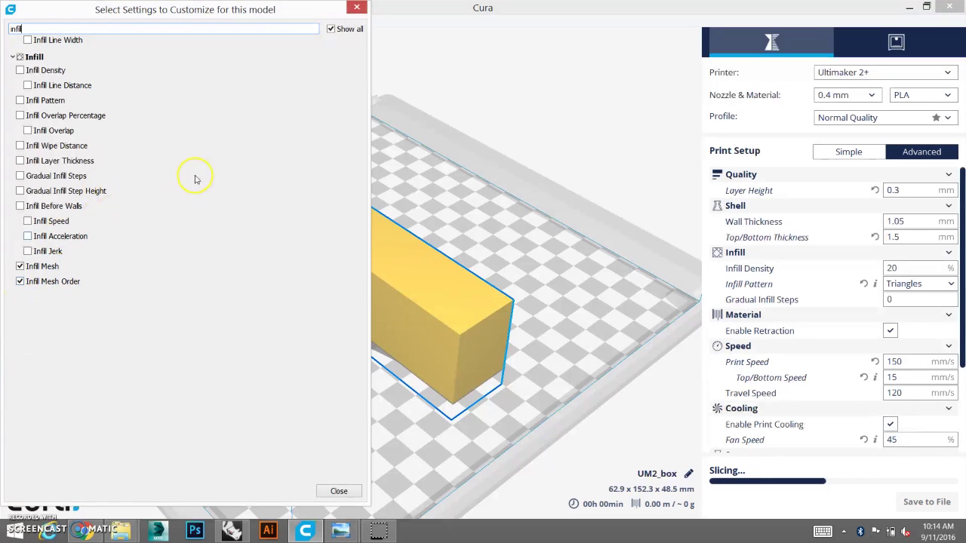
pyautogui.click(19, 71)
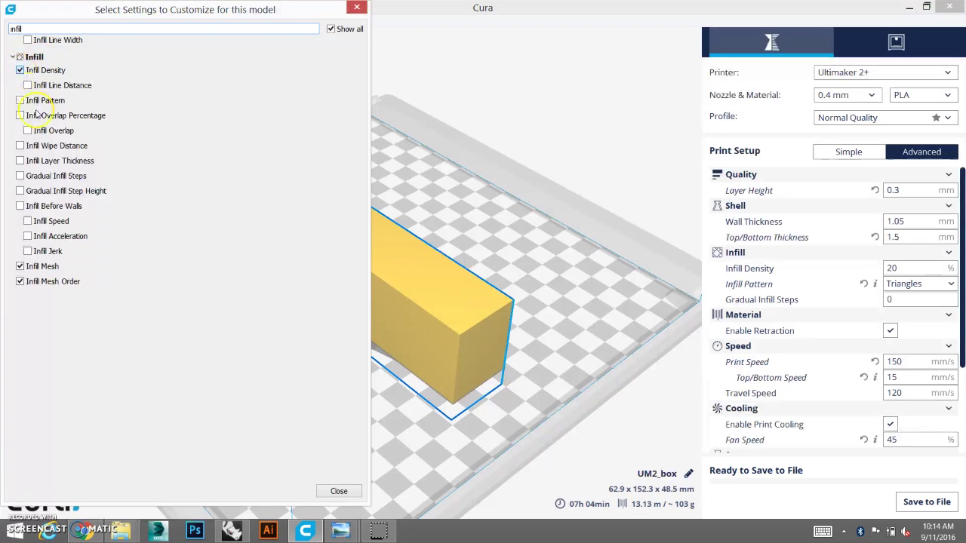
pyautogui.click(19, 103)
pyautogui.click(339, 492)
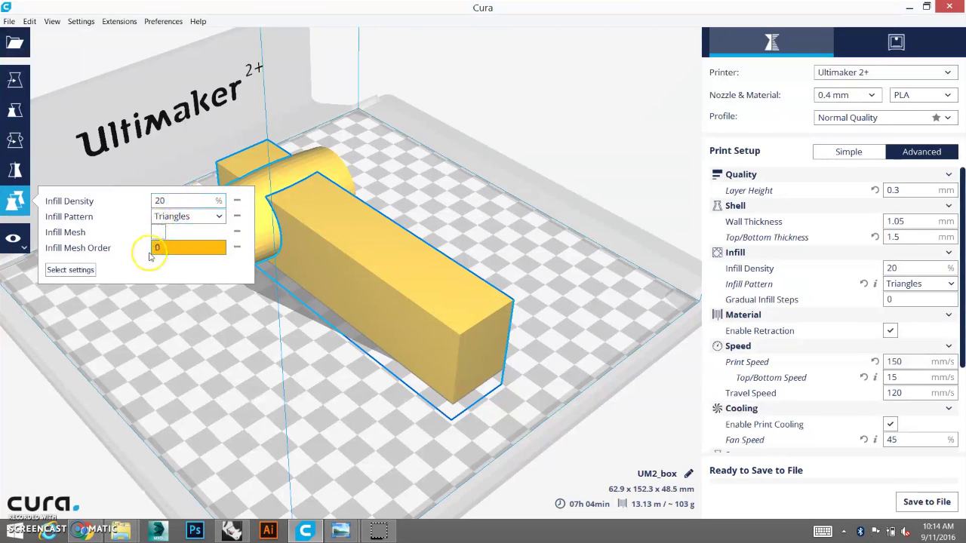
# Step: Turn the box into an infill mesh with mesh order 1
pyautogui.click(381, 165)
pyautogui.click(249, 166)
pyautogui.click(15, 200)
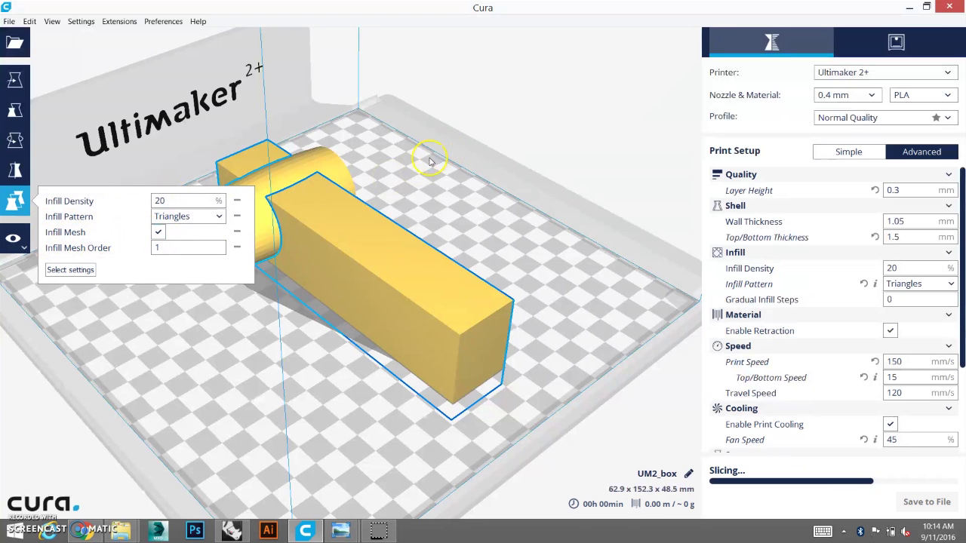
pyautogui.click(431, 181)
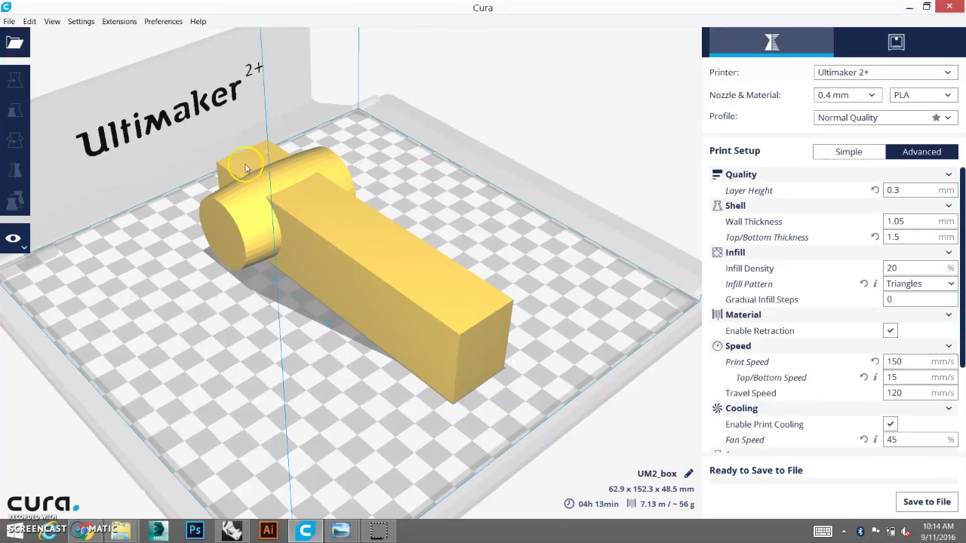
pyautogui.click(243, 164)
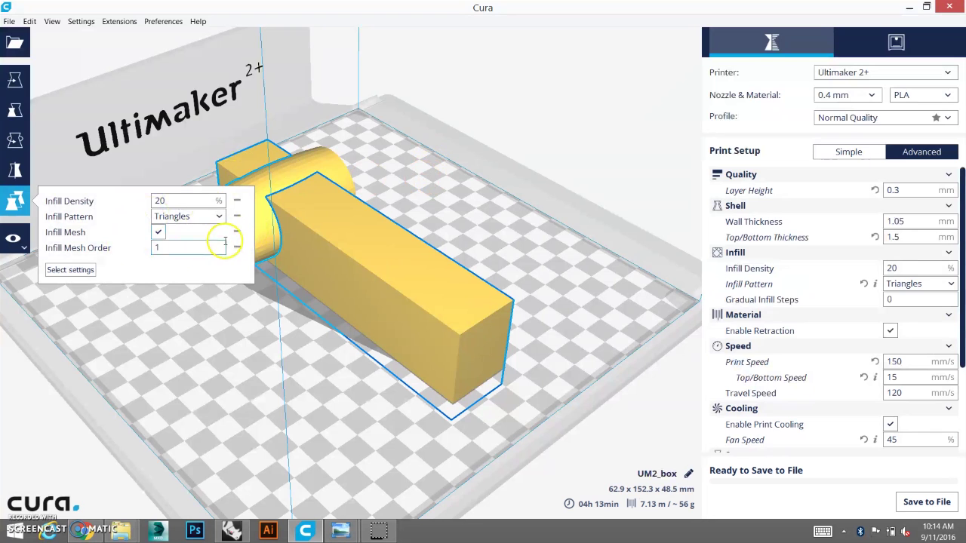
# Step: Preview the sliced model in Layers view, cut down to a lower layer
pyautogui.click(20, 247)
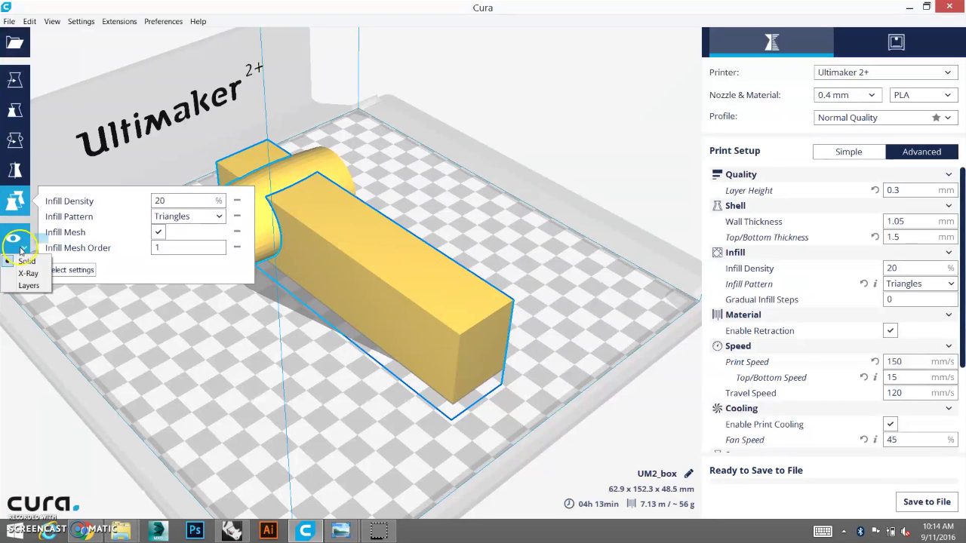
pyautogui.click(25, 290)
pyautogui.click(424, 196)
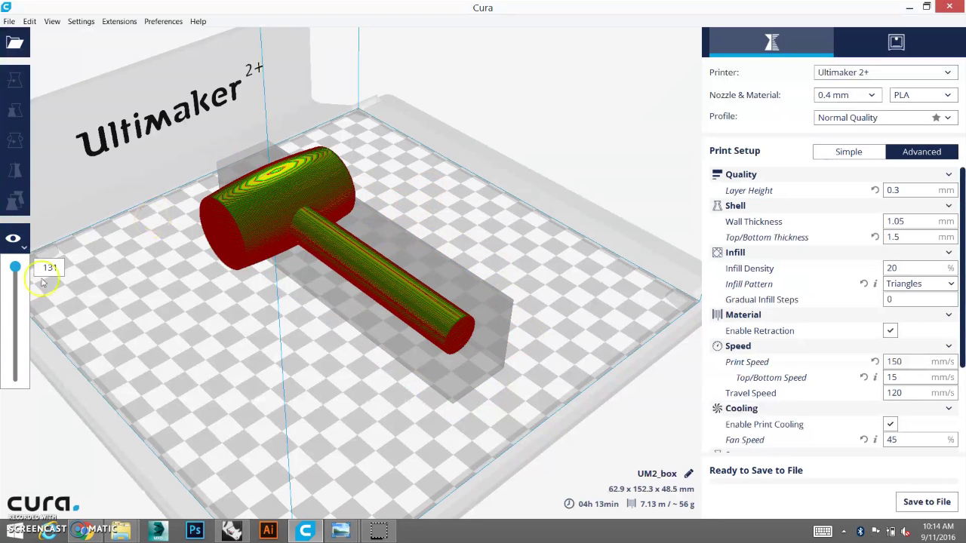
pyautogui.moveTo(15, 267); pyautogui.dragTo(15, 239)
# Step: Return to Solid view and reselect the box with its per-model settings
pyautogui.click(17, 249)
pyautogui.click(24, 260)
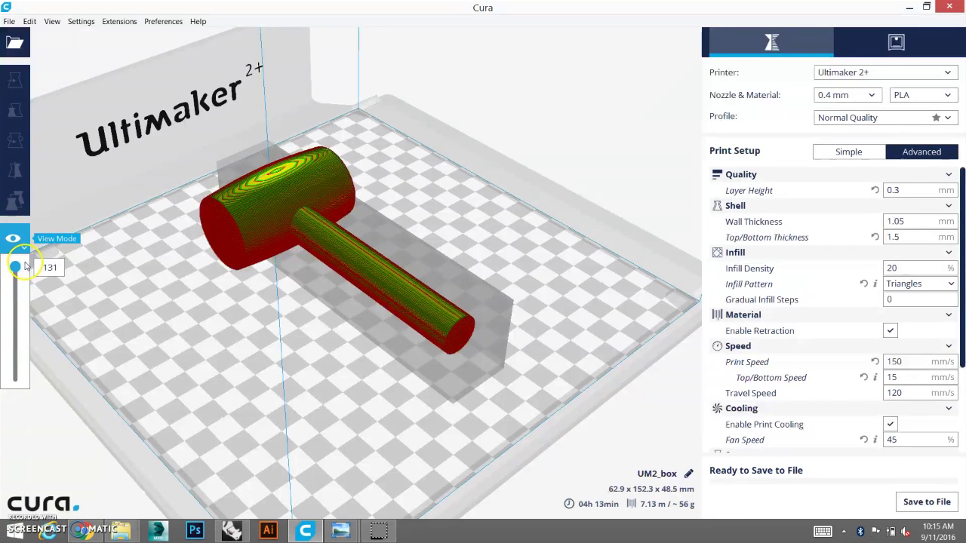
pyautogui.click(224, 163)
pyautogui.click(15, 201)
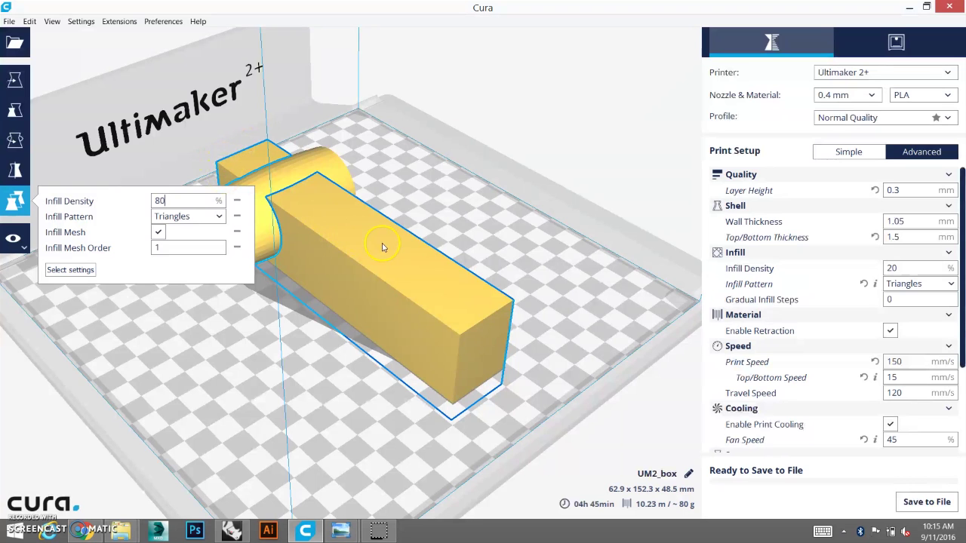
# Step: Give the box mesh 80% density with a Zig Zag pattern and view it as layers
pyautogui.click(163, 201)
pyautogui.click(219, 217)
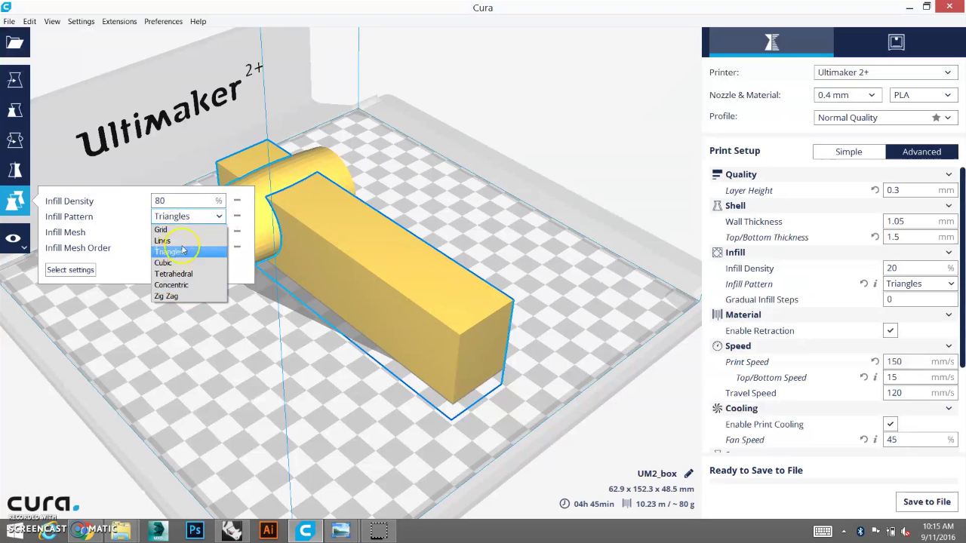
pyautogui.click(184, 298)
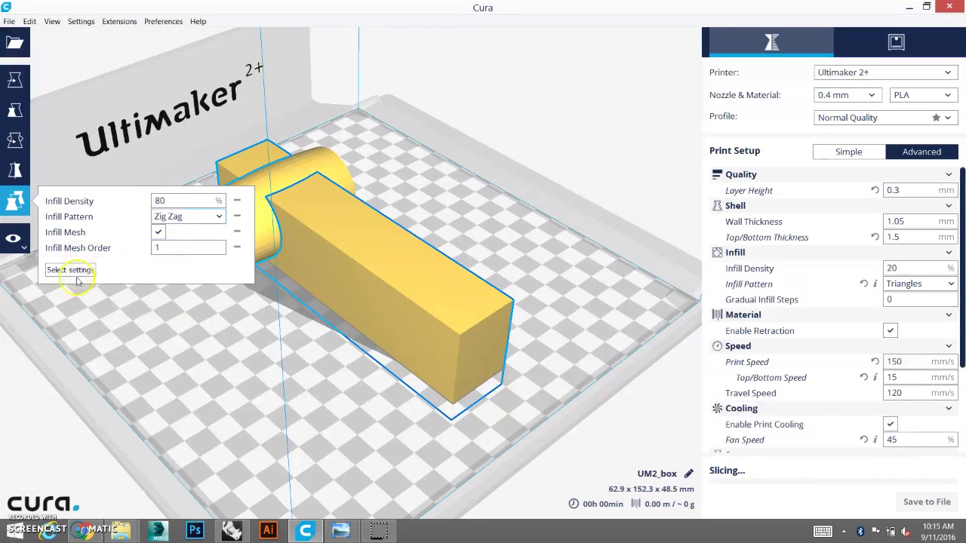
pyautogui.click(17, 245)
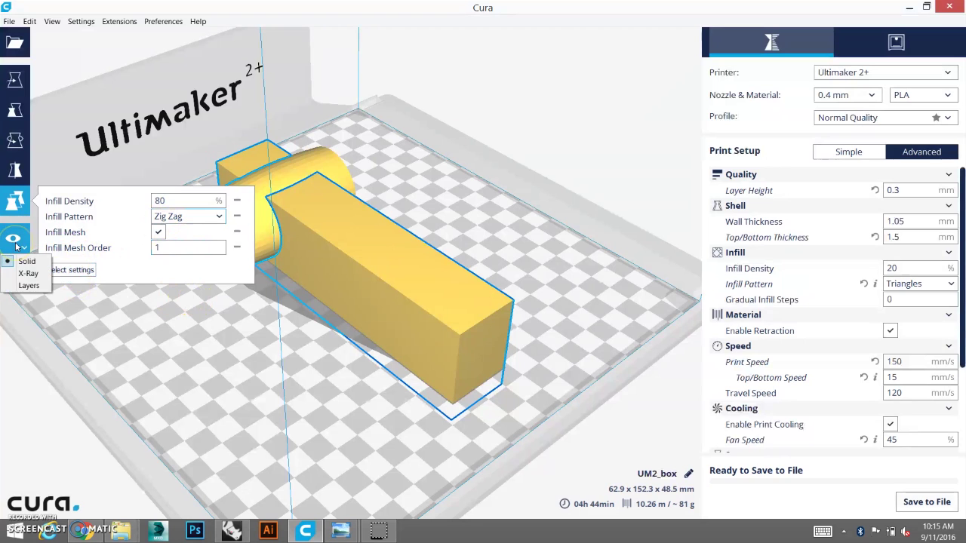
pyautogui.click(28, 285)
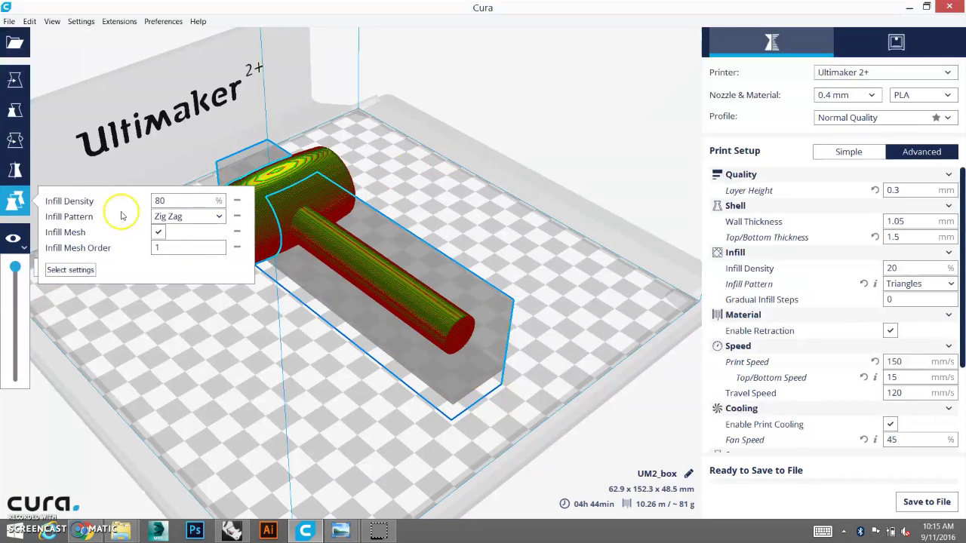
# Step: Lower the layer slider and zoom onto the handle to inspect its dense infill
pyautogui.click(14, 200)
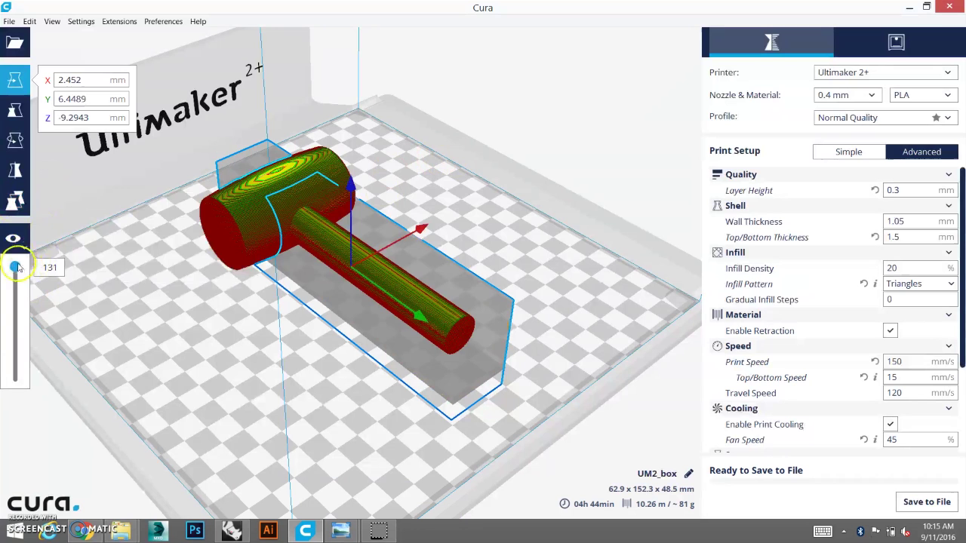
pyautogui.moveTo(18, 265); pyautogui.dragTo(28, 320)
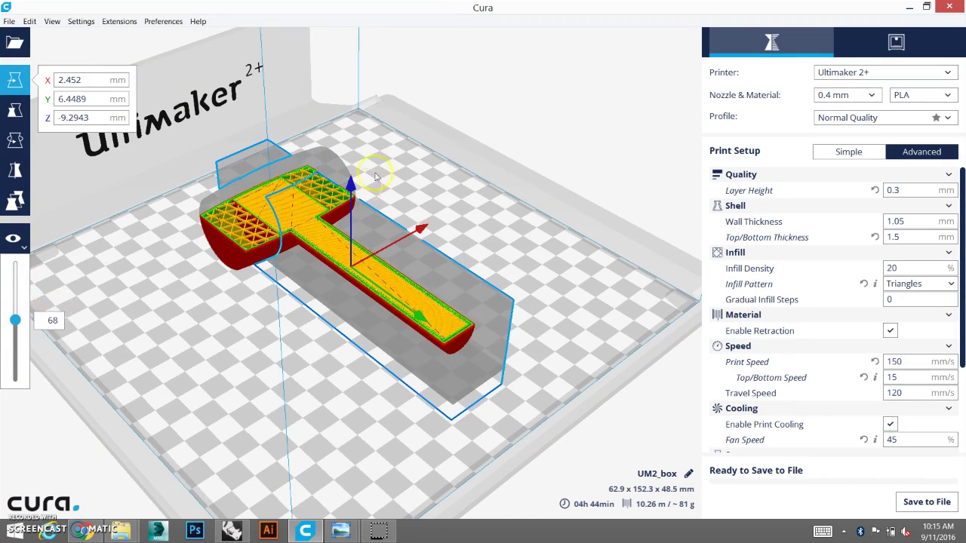
pyautogui.moveTo(379, 166); pyautogui.dragTo(378, 207, button='right')
pyautogui.scroll(5, 252, 177)
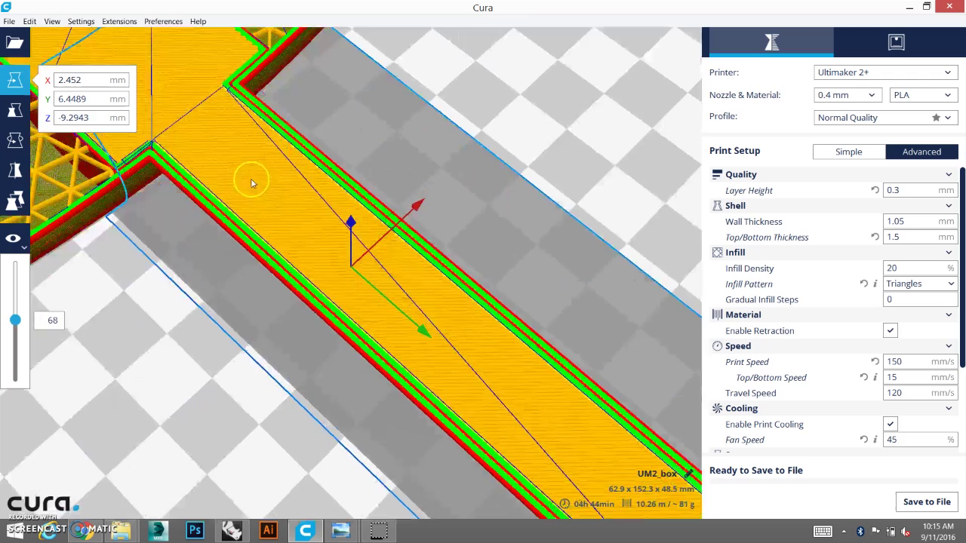
pyautogui.scroll(-2, 456, 195)
pyautogui.moveTo(15, 320)
pyautogui.mouseDown()
pyautogui.moveTo(20, 347)
pyautogui.moveTo(17, 310)
pyautogui.mouseUp()
# Step: Deselect the model and go back to Solid view
pyautogui.click(150, 300)
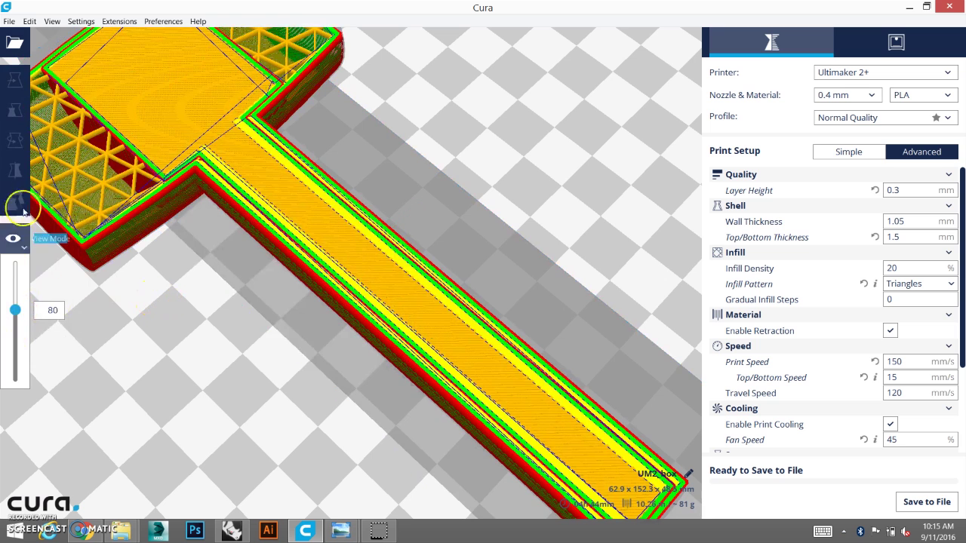
pyautogui.click(13, 239)
pyautogui.click(30, 262)
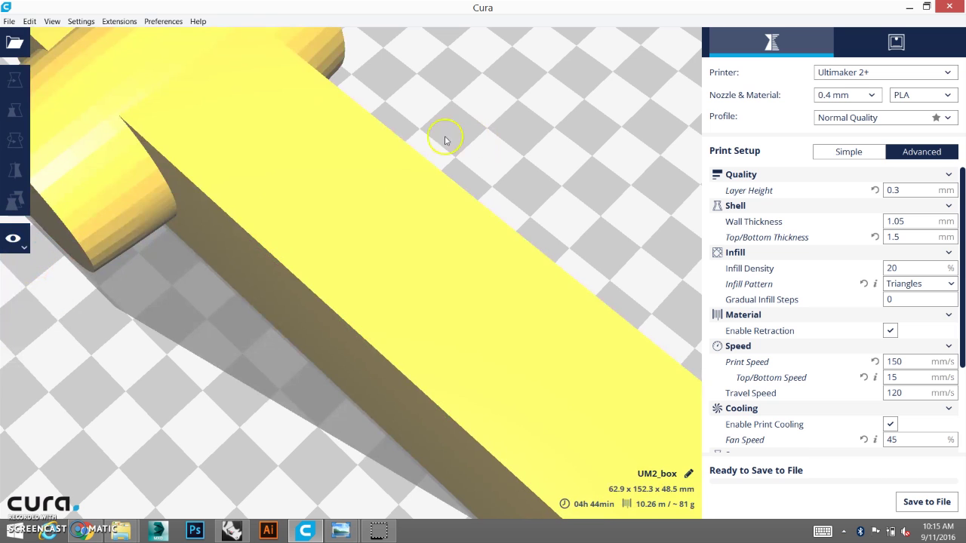
# Step: Reselect the box and set its infill density to 60%
pyautogui.click(372, 157)
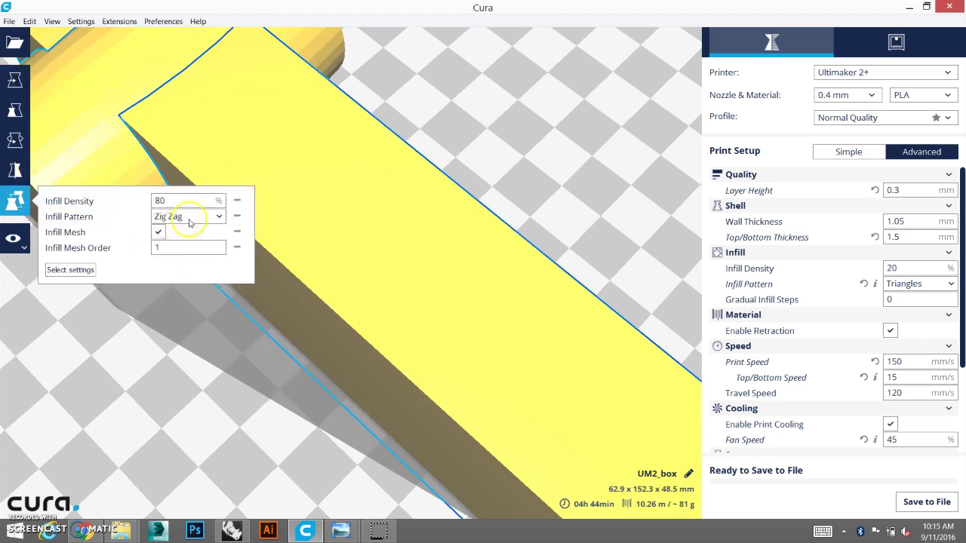
pyautogui.doubleClick(194, 201)
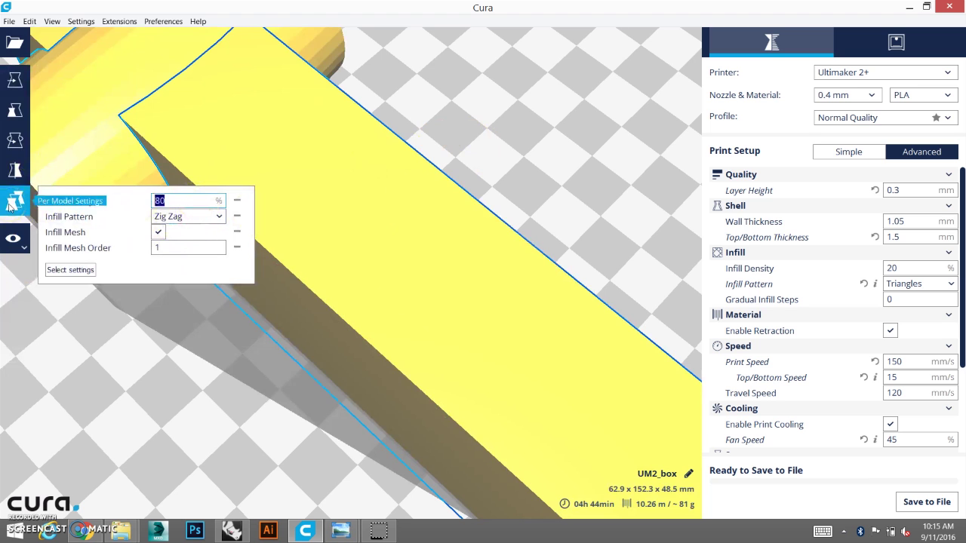
pyautogui.write('60')
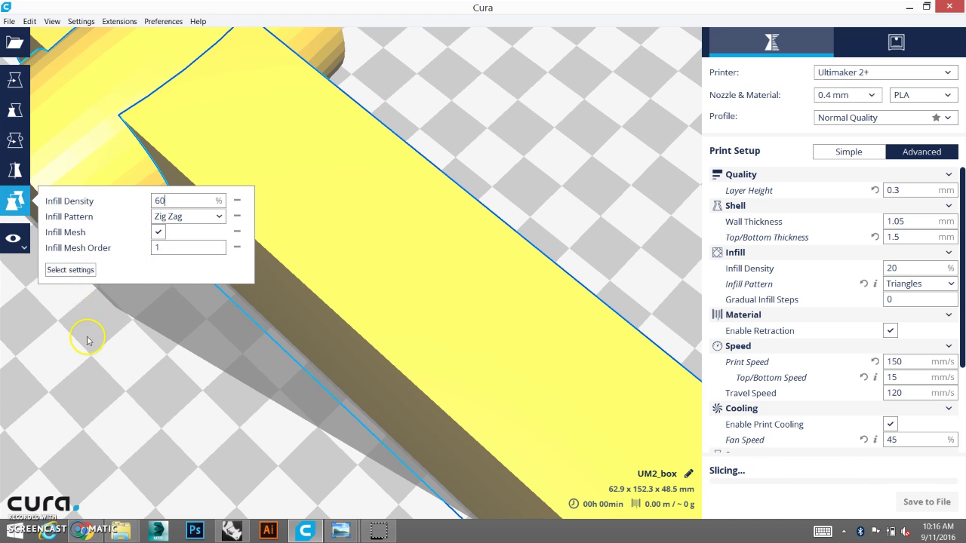
# Step: View the re-sliced result as layers, stepping down through the handle
pyautogui.click(21, 251)
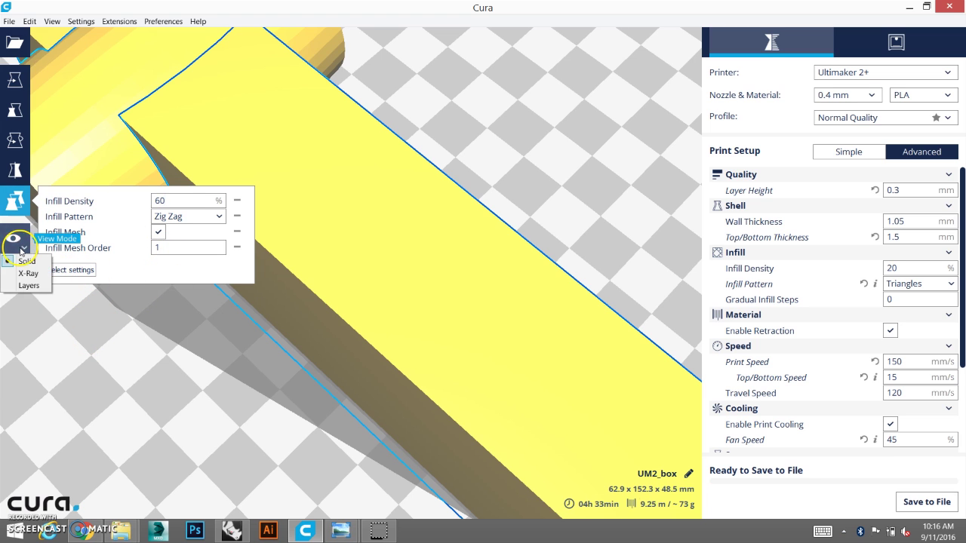
pyautogui.click(14, 200)
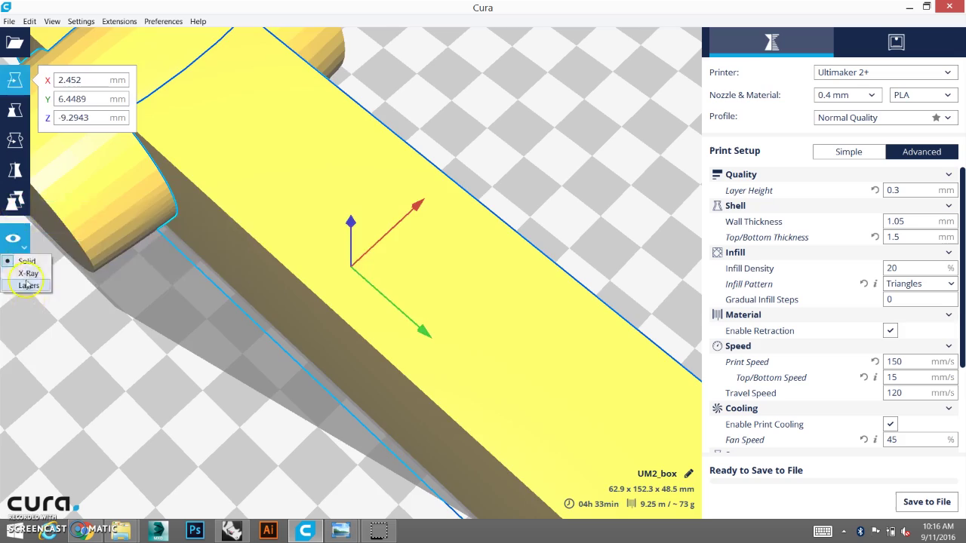
pyautogui.click(27, 285)
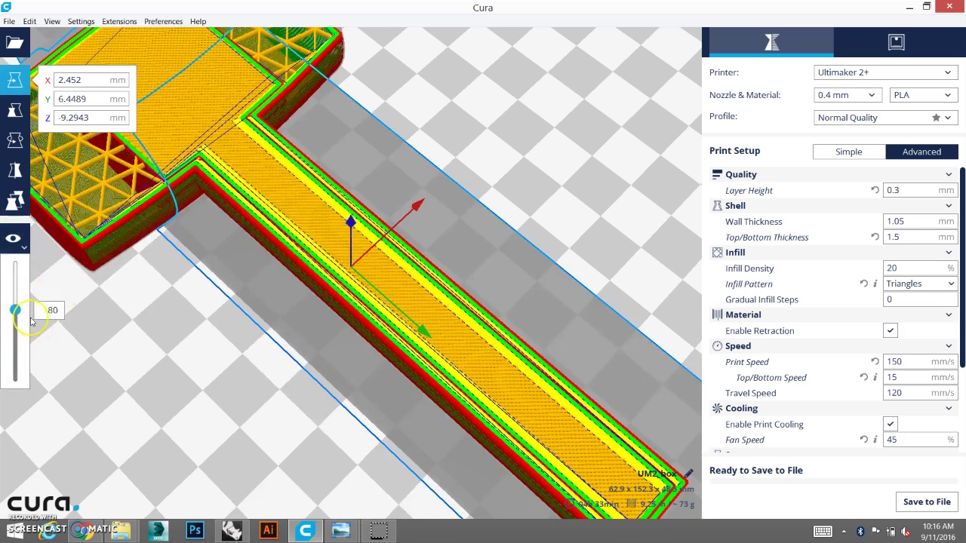
pyautogui.moveTo(17, 313)
pyautogui.mouseDown()
pyautogui.moveTo(16, 334)
pyautogui.moveTo(25, 323)
pyautogui.mouseUp()
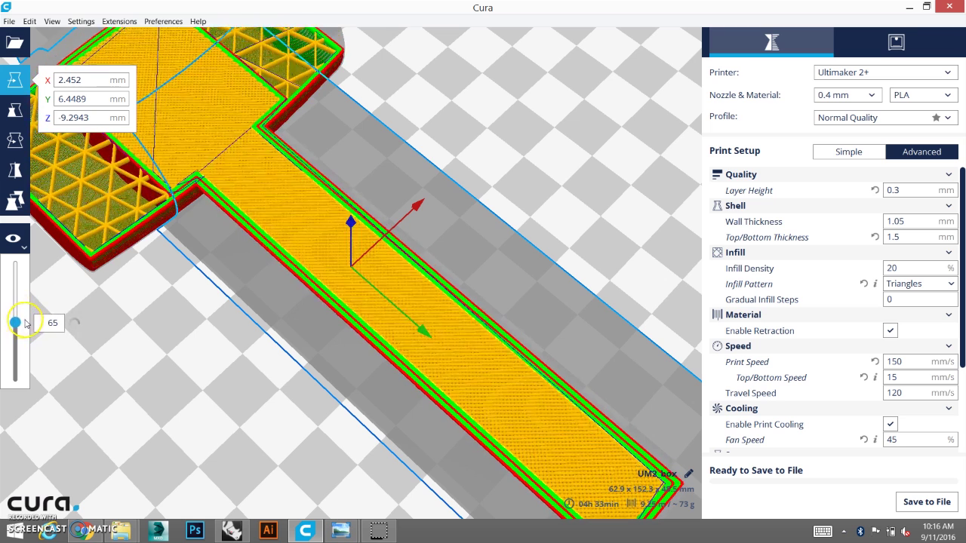
# Step: Set the wedge mesh's infill density to 40%, keeping the Zig Zag pattern
pyautogui.click(16, 201)
pyautogui.click(208, 218)
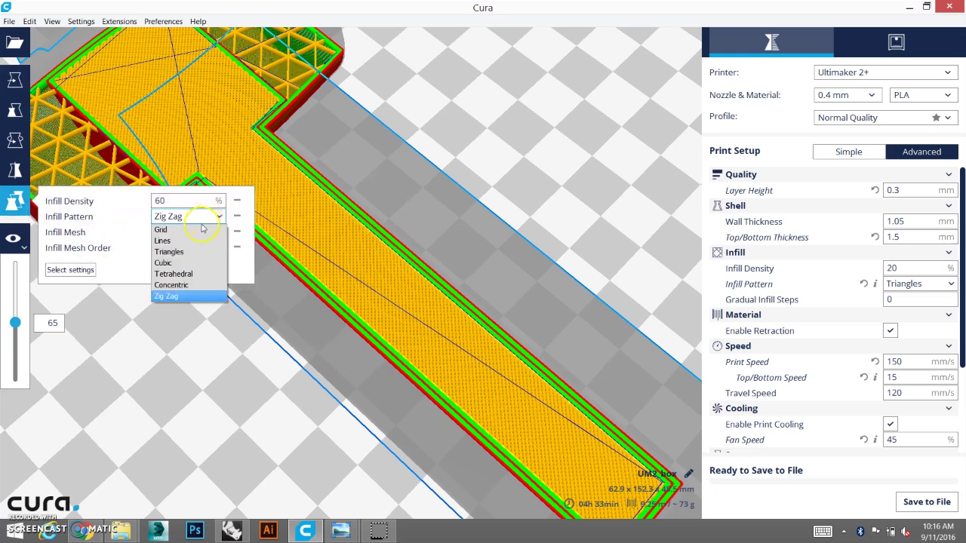
pyautogui.click(206, 221)
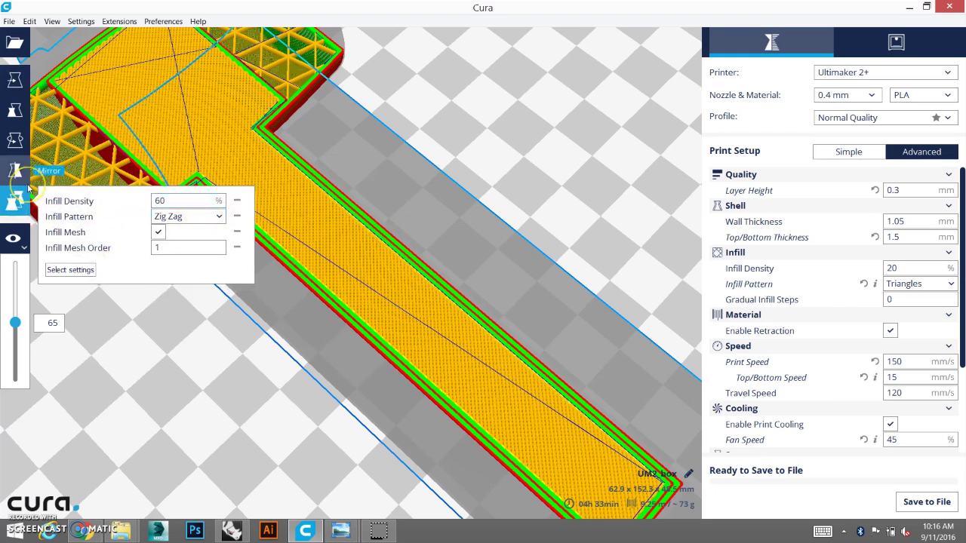
pyautogui.write('0')
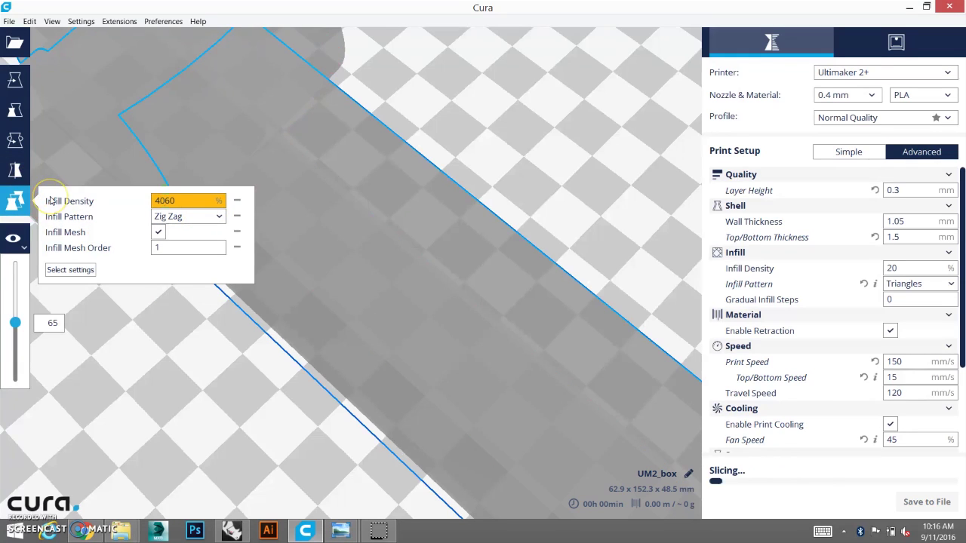
pyautogui.press('Delete')
pyautogui.press('Delete')
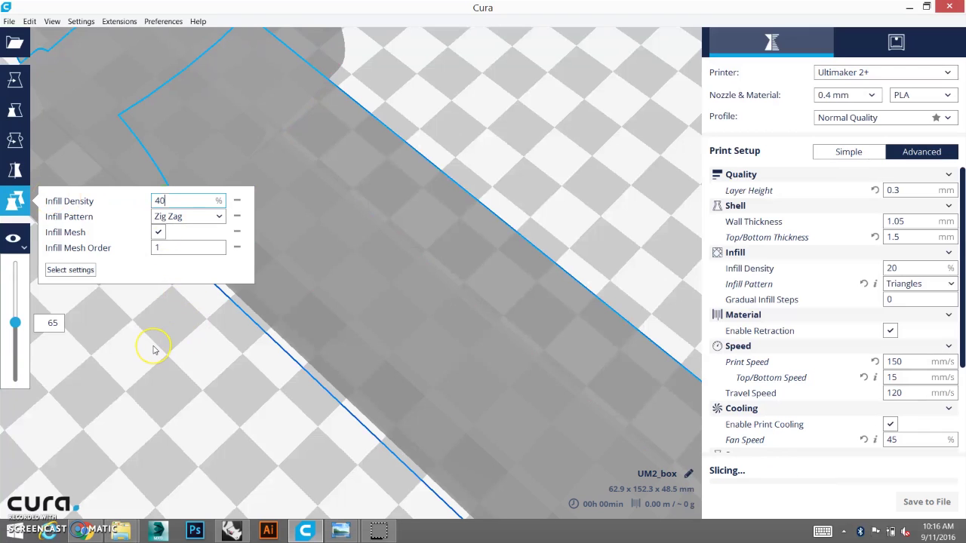
pyautogui.click(154, 349)
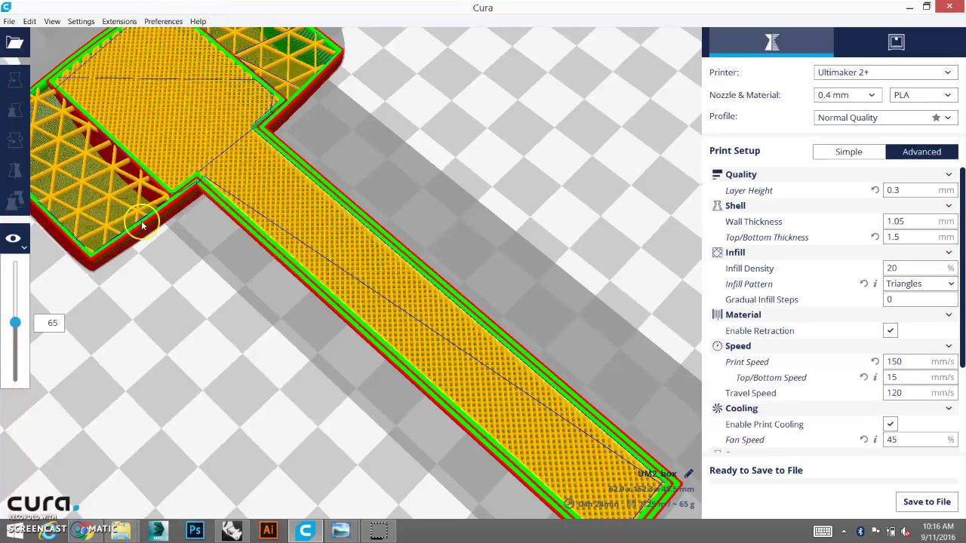
# Step: Reselect the infill mesh and switch its pattern to Concentric
pyautogui.click(387, 176)
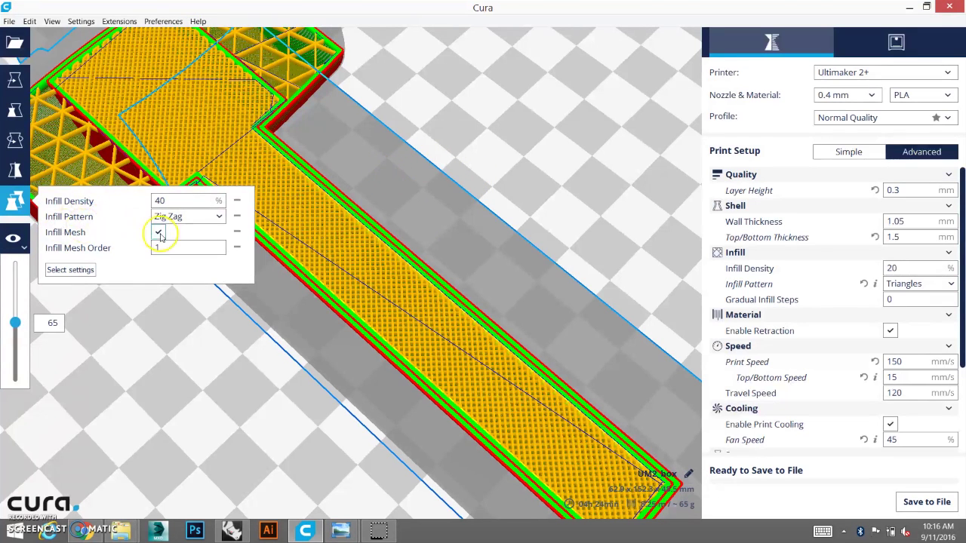
pyautogui.click(192, 221)
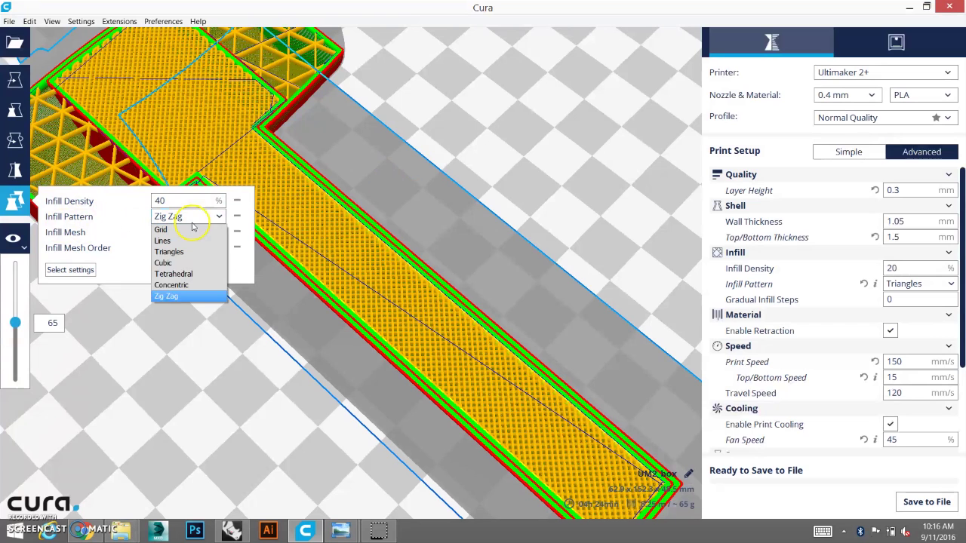
pyautogui.click(194, 286)
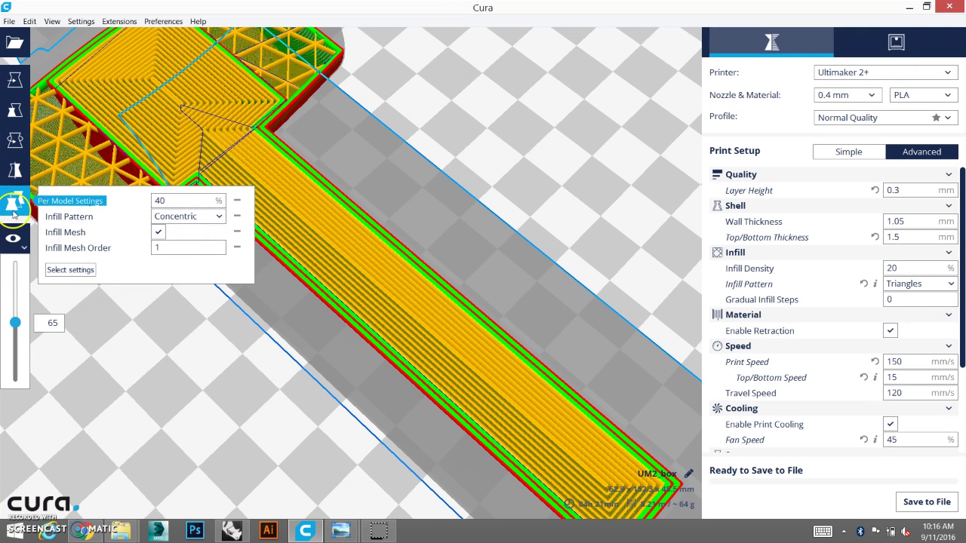
# Step: Change the infill mesh's pattern to Triangles
pyautogui.press('t')
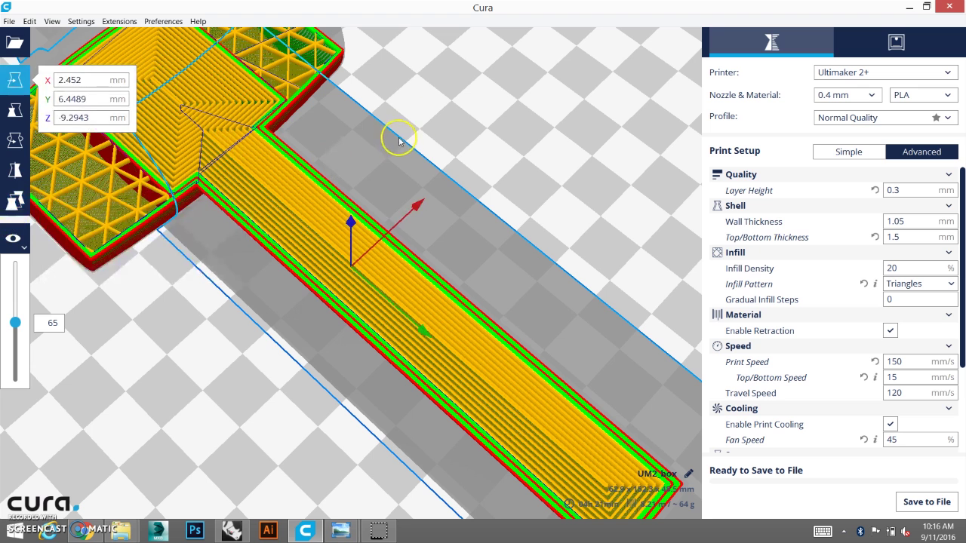
pyautogui.click(18, 201)
pyautogui.click(181, 217)
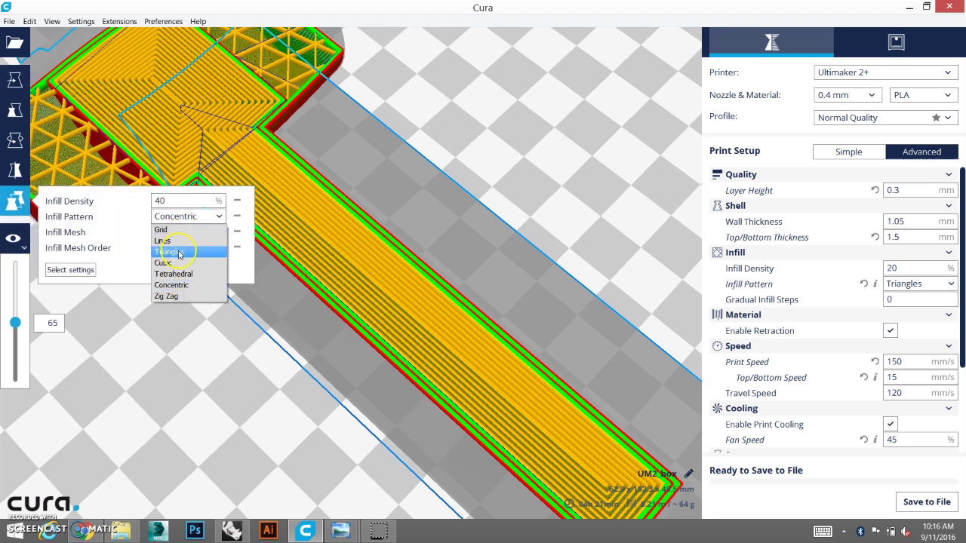
pyautogui.click(180, 253)
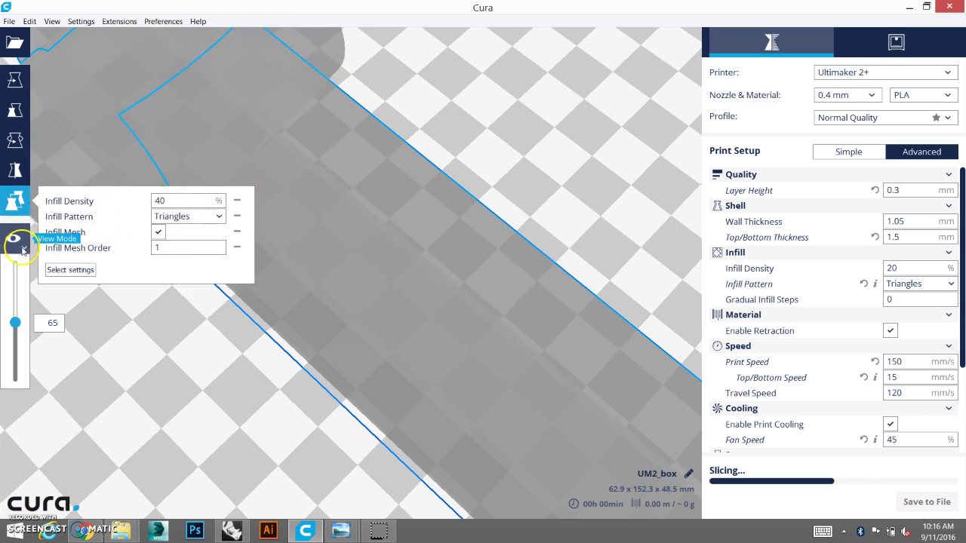
# Step: Deselect the model and orbit the layer view around the whole finger
pyautogui.click(14, 238)
pyautogui.click(492, 95)
pyautogui.scroll(-5, 491, 98)
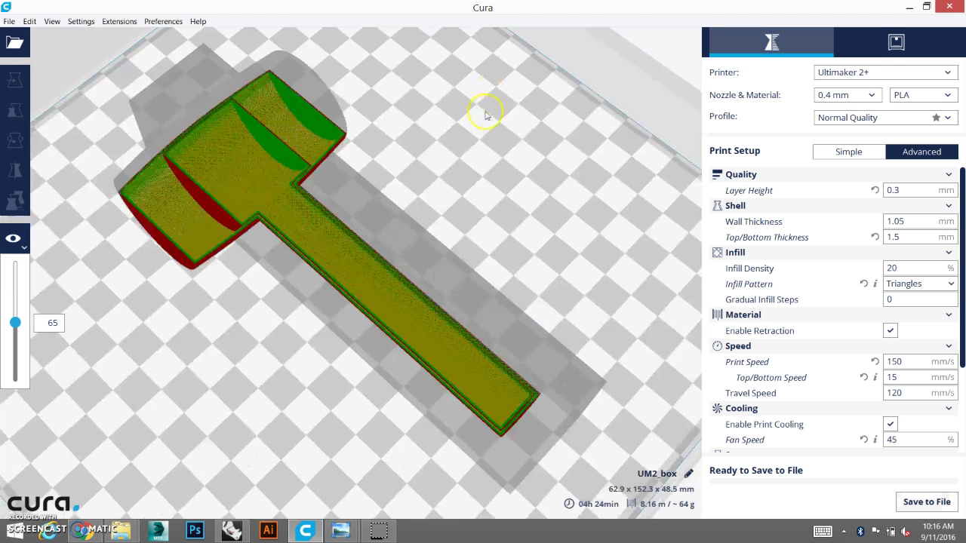
pyautogui.moveTo(427, 146); pyautogui.dragTo(367, 173, button='right')
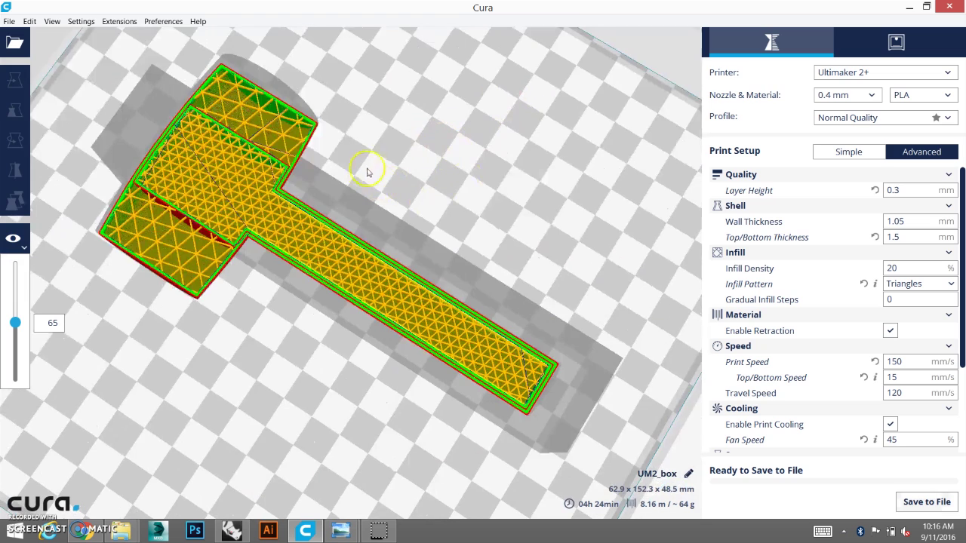
pyautogui.moveTo(451, 212); pyautogui.dragTo(414, 203, button='right')
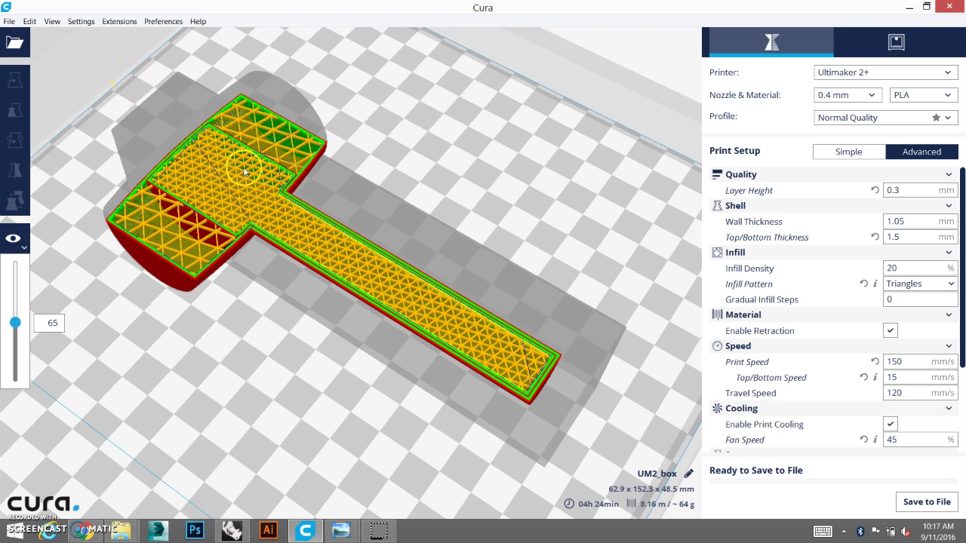
# Step: Switch to Solid view and load box.stl from the infill mesh folder
pyautogui.click(13, 237)
pyautogui.click(22, 257)
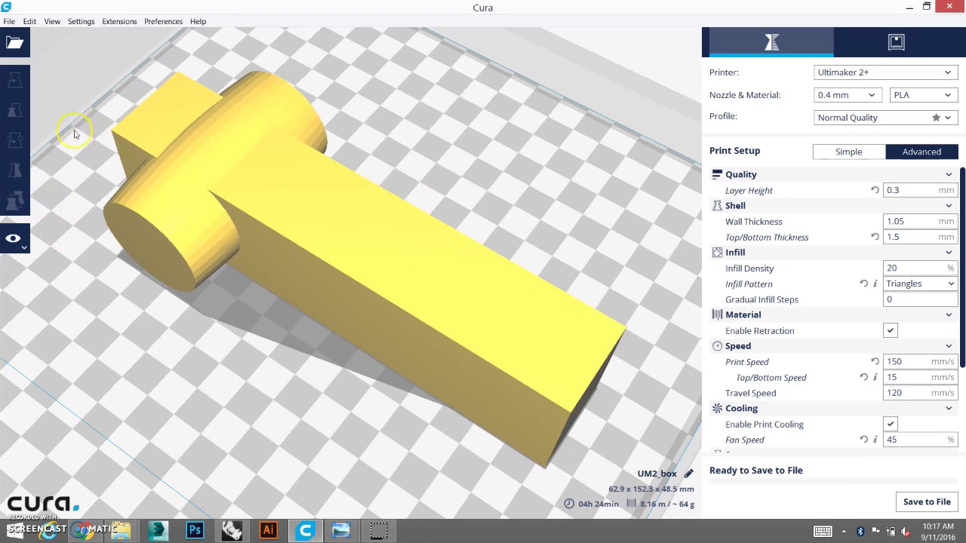
pyautogui.click(14, 42)
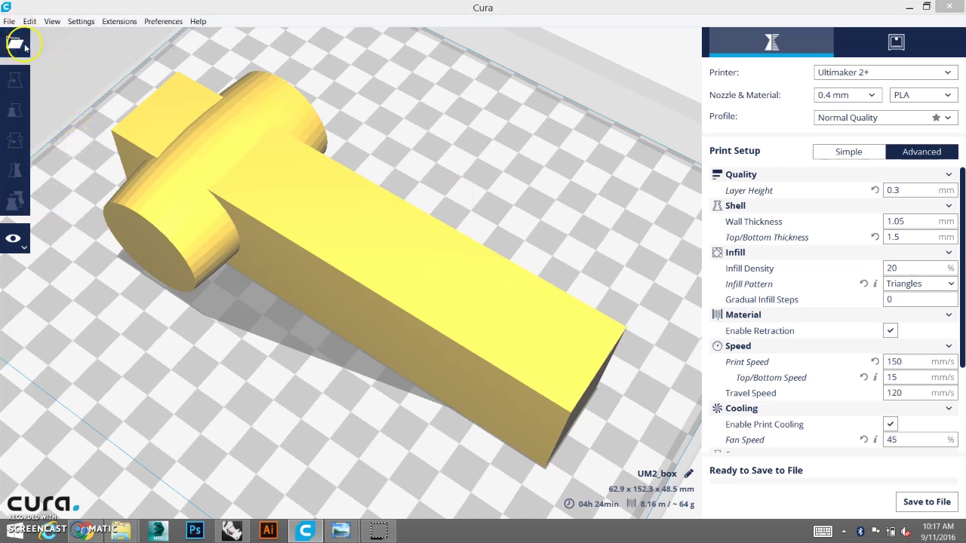
pyautogui.click(152, 131)
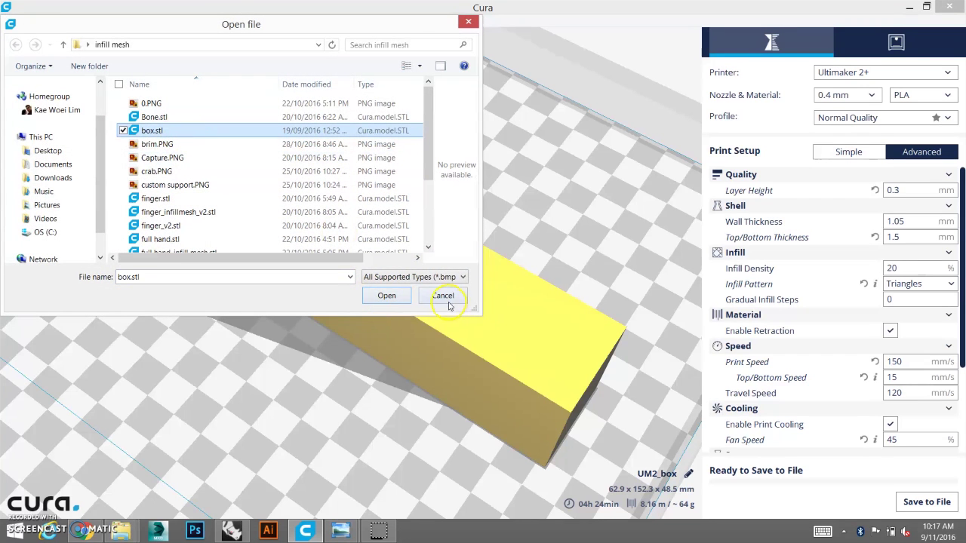
pyautogui.click(387, 295)
# Step: Duplicate the box and shift the copy about 54 mm along X
pyautogui.click(421, 220)
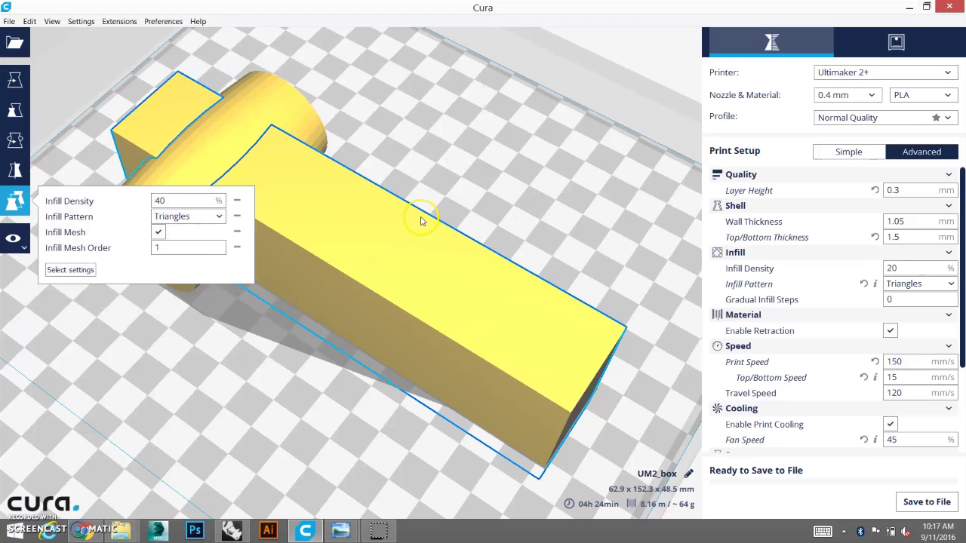
pyautogui.rightClick(421, 220)
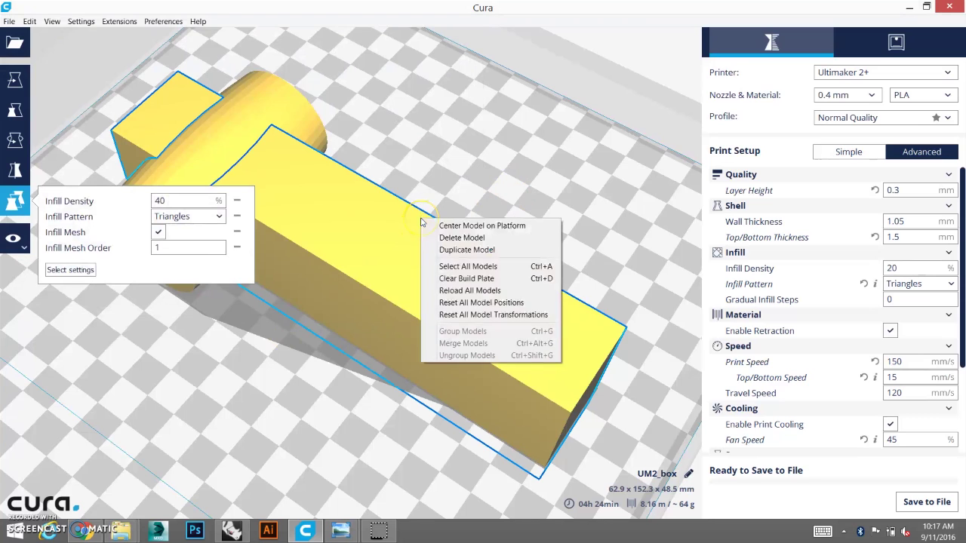
pyautogui.click(465, 253)
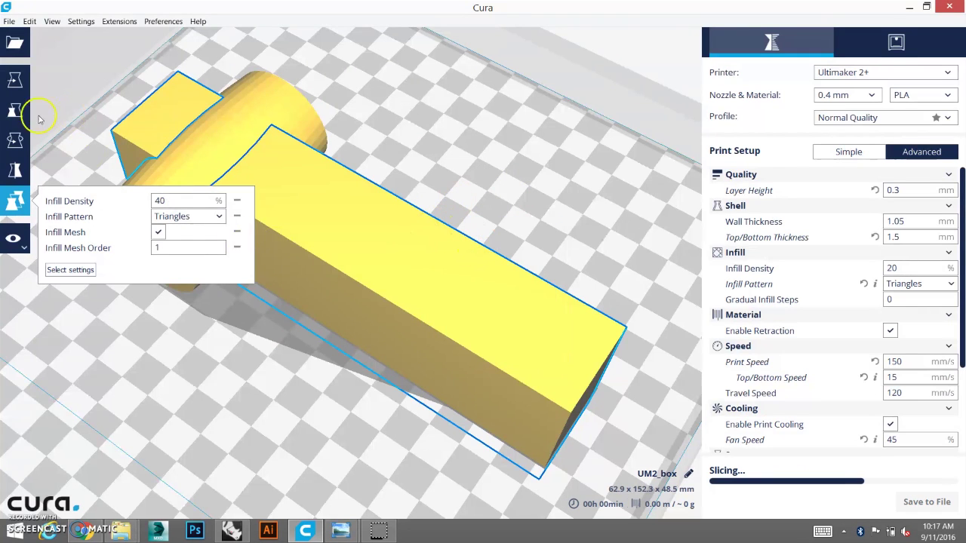
pyautogui.click(15, 80)
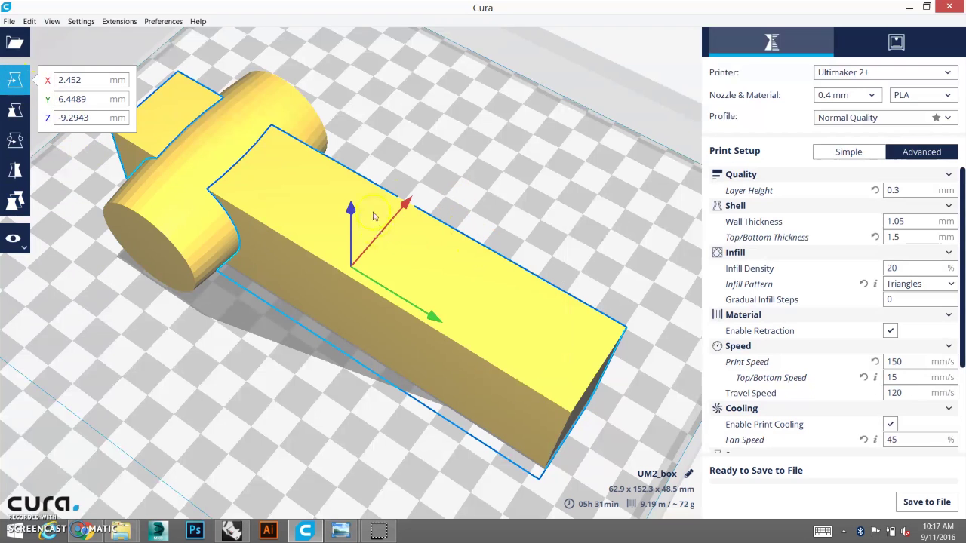
pyautogui.moveTo(408, 203); pyautogui.dragTo(470, 173)
# Step: Scale the box to a 60 mm length along Y
pyautogui.click(15, 111)
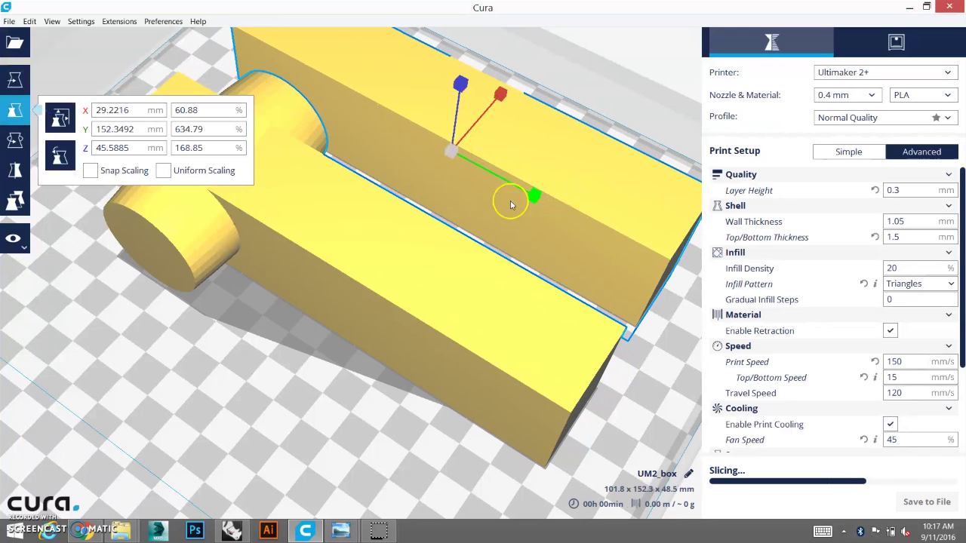
pyautogui.moveTo(523, 196); pyautogui.dragTo(502, 169)
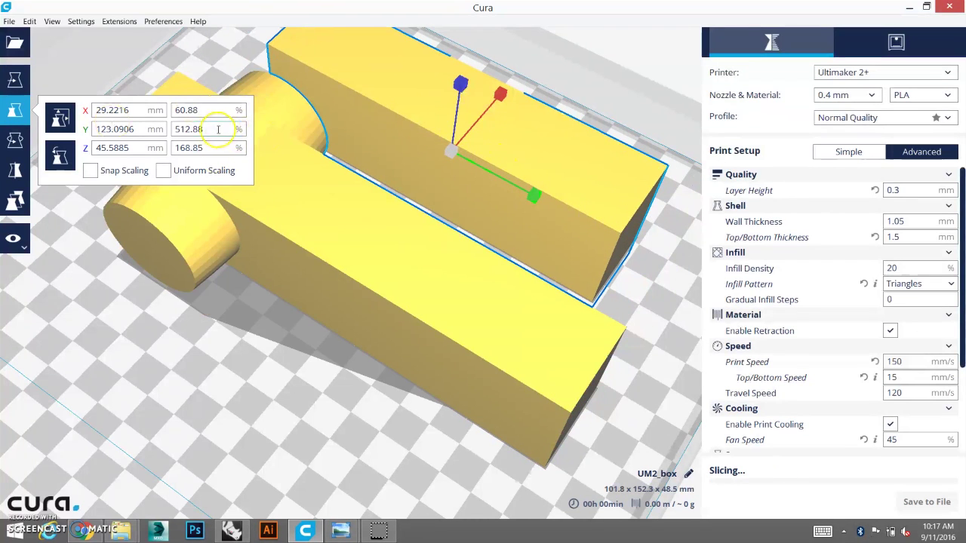
pyautogui.hotkey('ctrl', 'a')
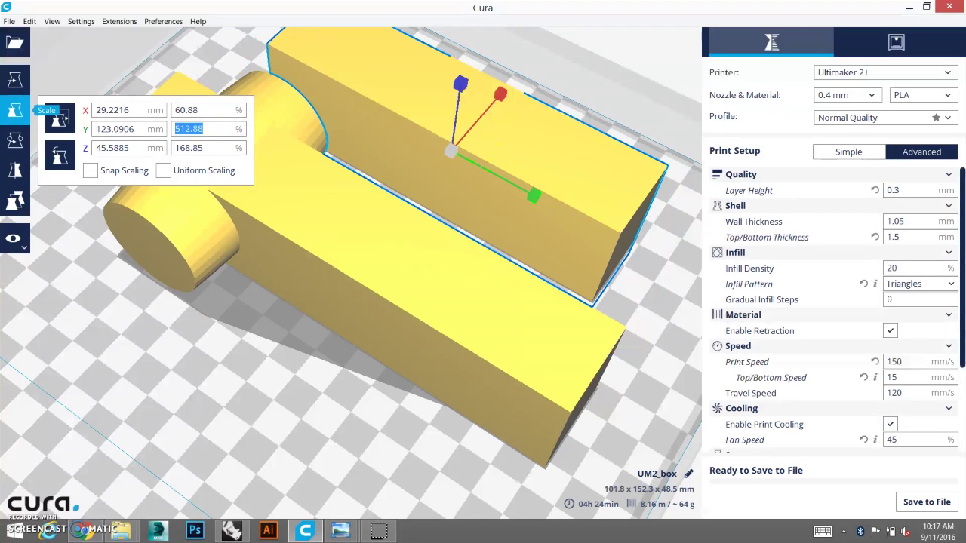
pyautogui.click(114, 129)
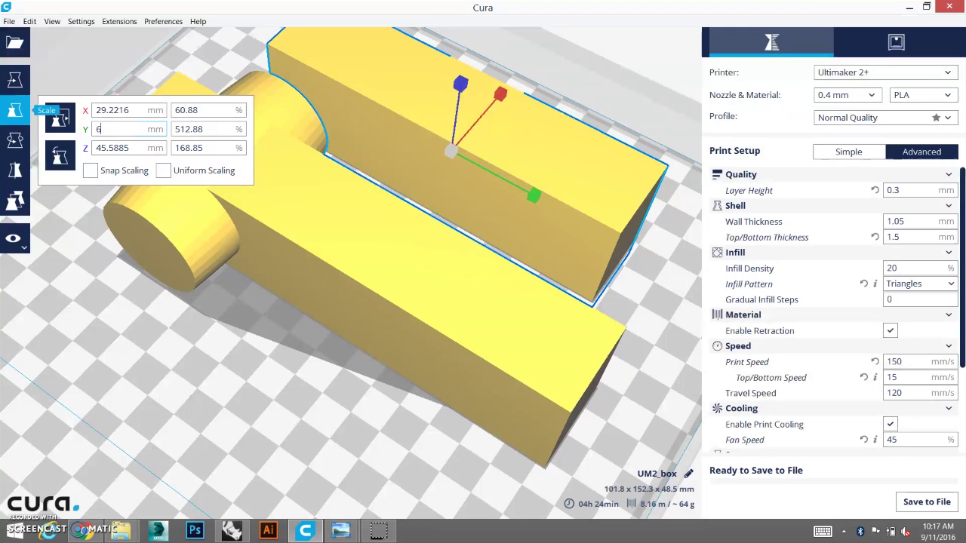
pyautogui.write('60')
pyautogui.press('Return')
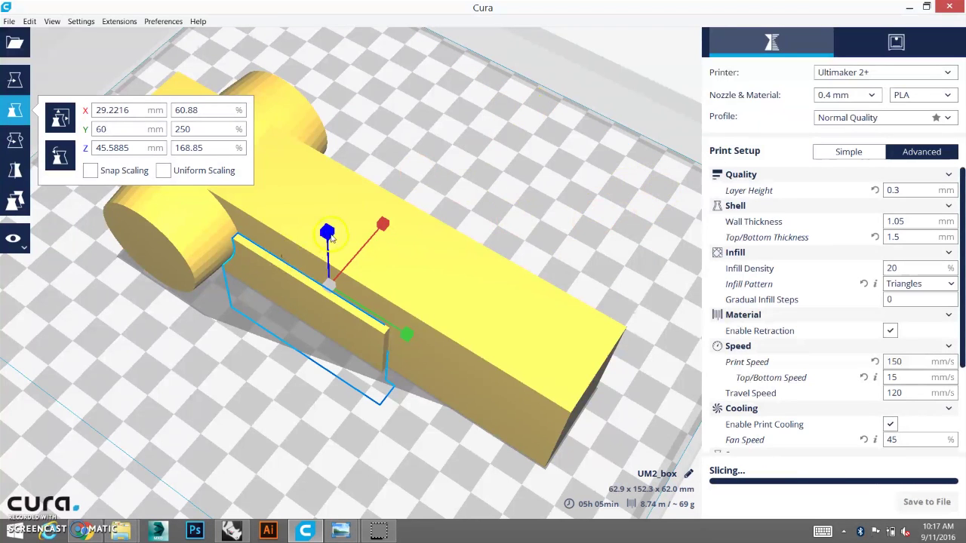
# Step: Move the box over the finger's narrow section at X 4.3915, Y 9.8303 mm
pyautogui.click(15, 80)
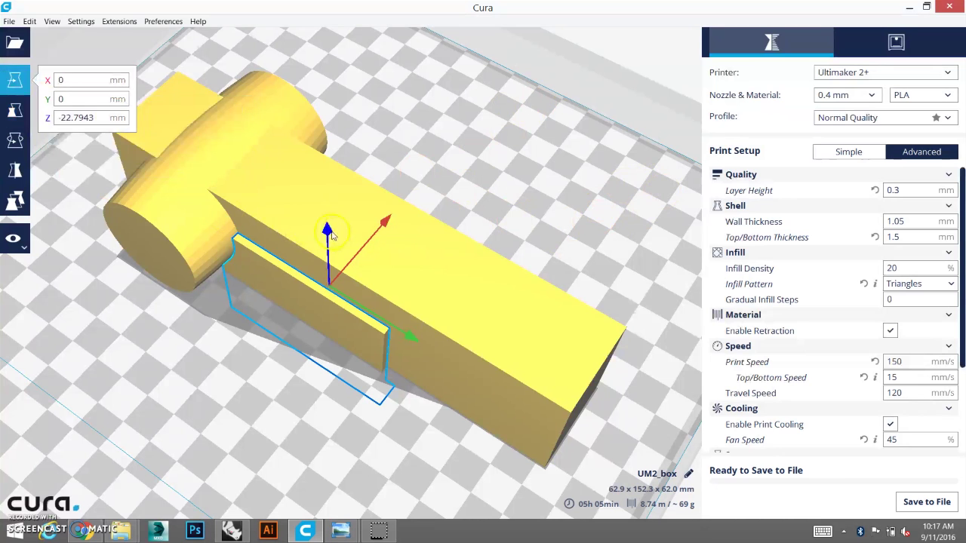
pyautogui.moveTo(327, 227); pyautogui.dragTo(419, 172)
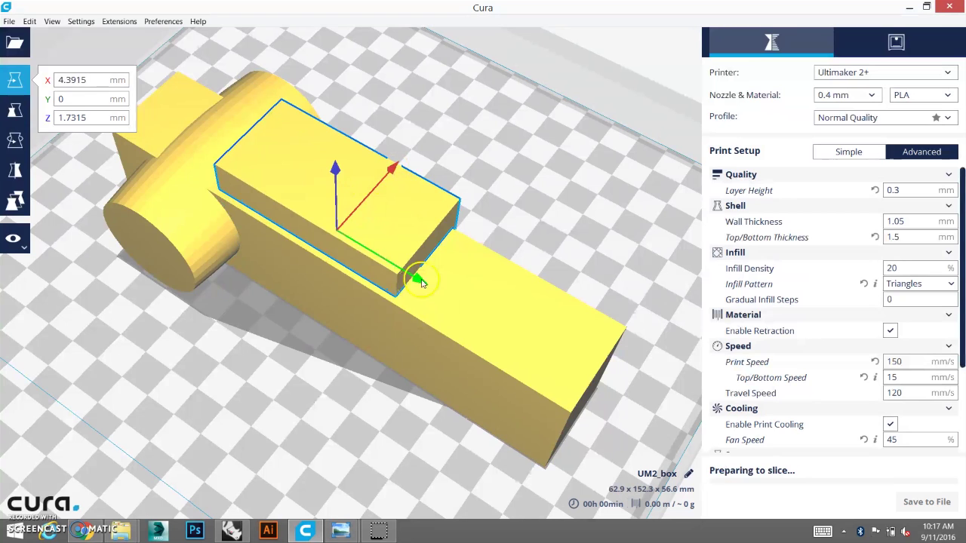
pyautogui.moveTo(423, 284); pyautogui.dragTo(467, 310)
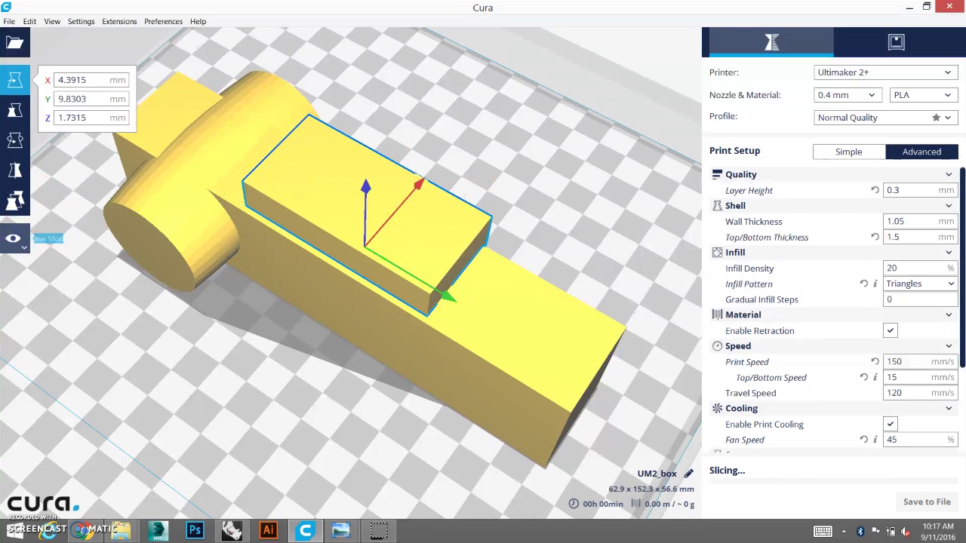
# Step: Set the box mesh's infill pattern to Concentric at 20% density
pyautogui.click(15, 201)
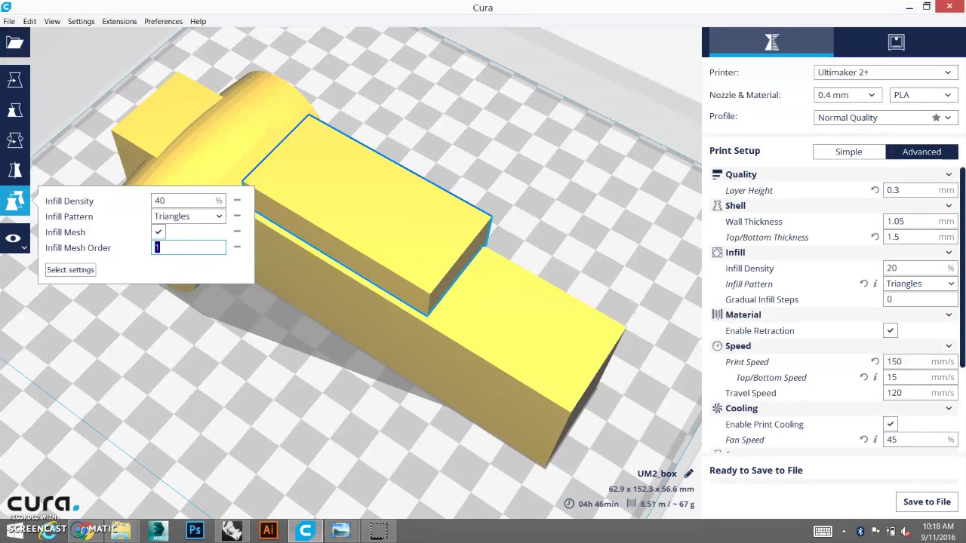
pyautogui.click(198, 216)
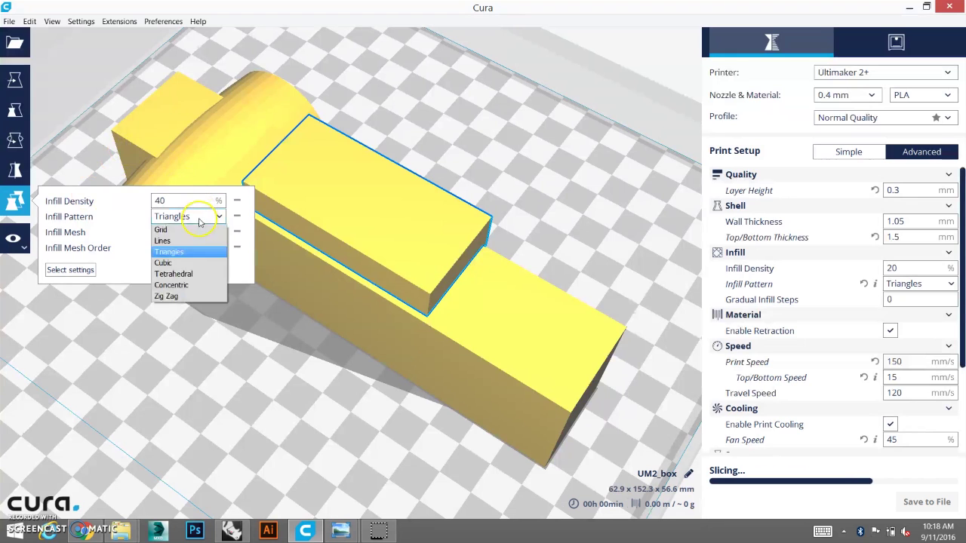
pyautogui.click(187, 287)
pyautogui.doubleClick(160, 201)
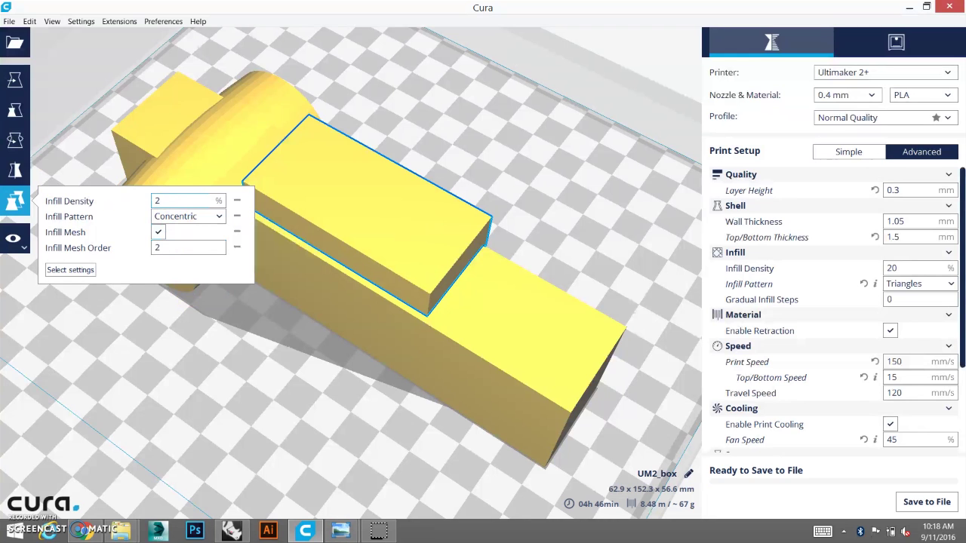
pyautogui.click(446, 108)
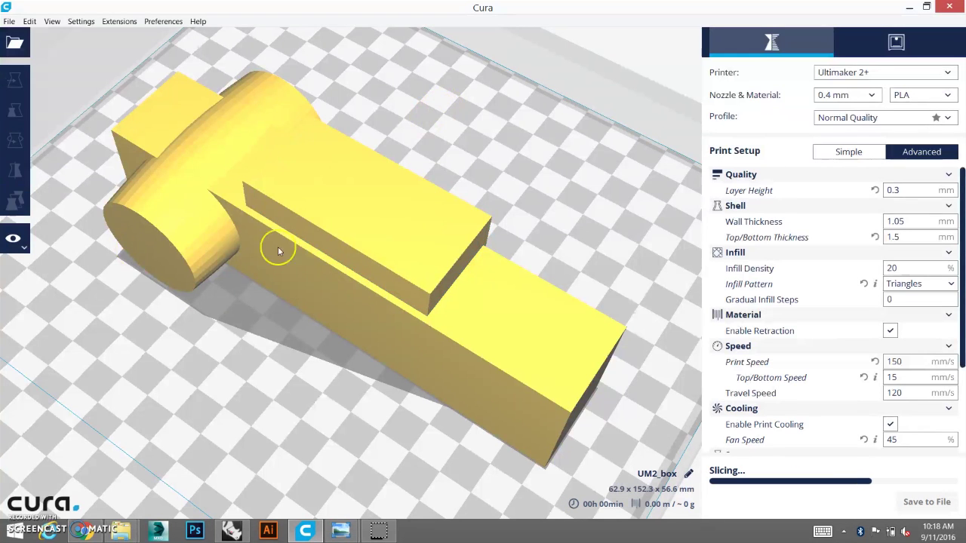
pyautogui.click(381, 240)
pyautogui.click(13, 238)
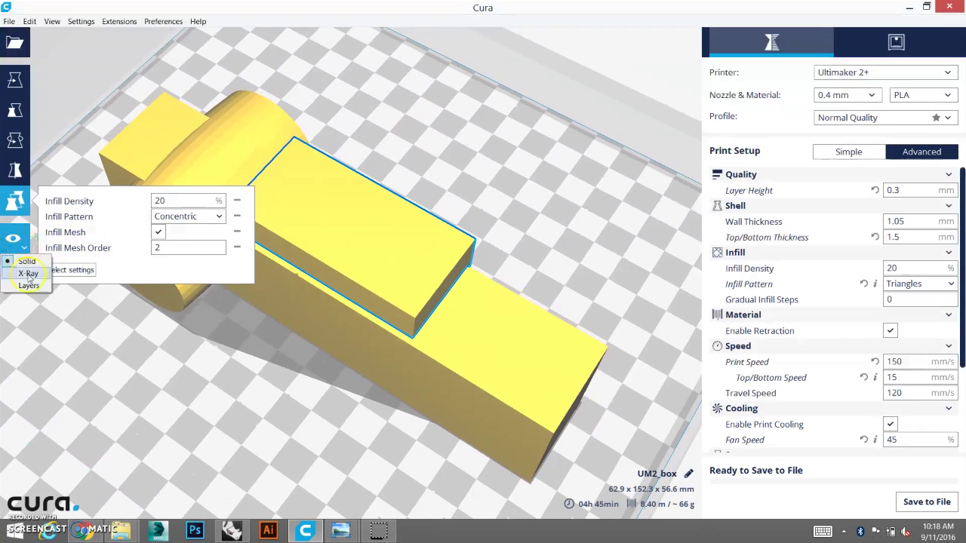
# Step: In Layers view, move the box to X -2.5423, Y 29.2072 over the narrow section
pyautogui.click(29, 286)
pyautogui.press('t')
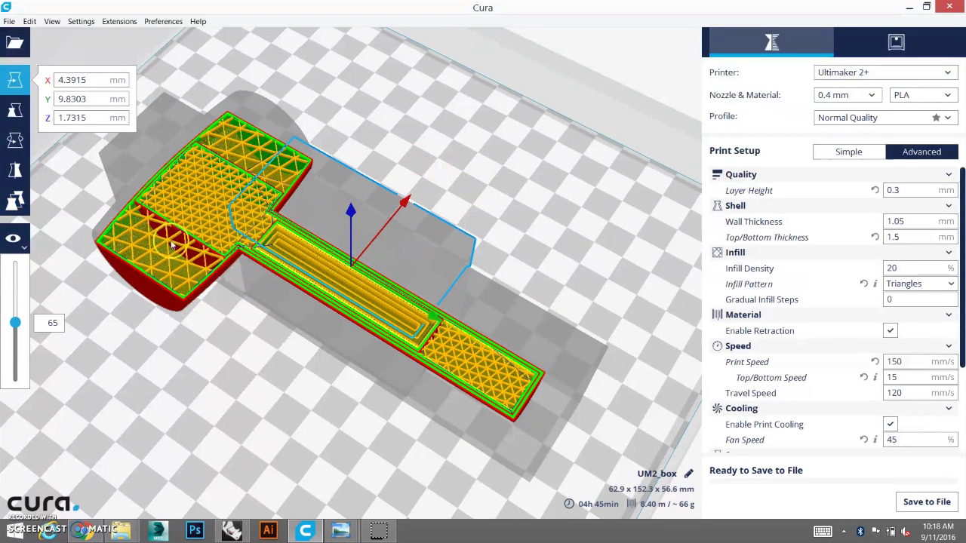
pyautogui.scroll(5, 260, 264)
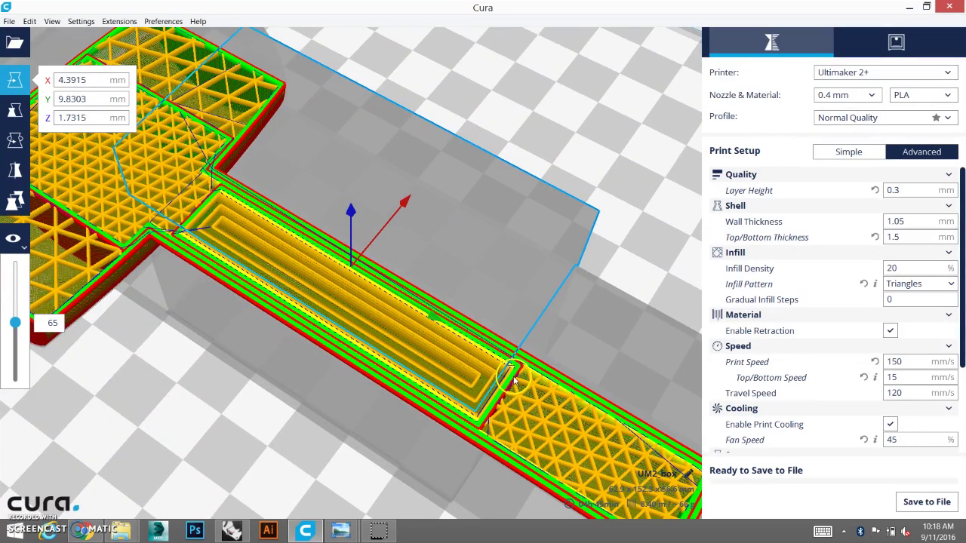
pyautogui.scroll(-5, 370, 273)
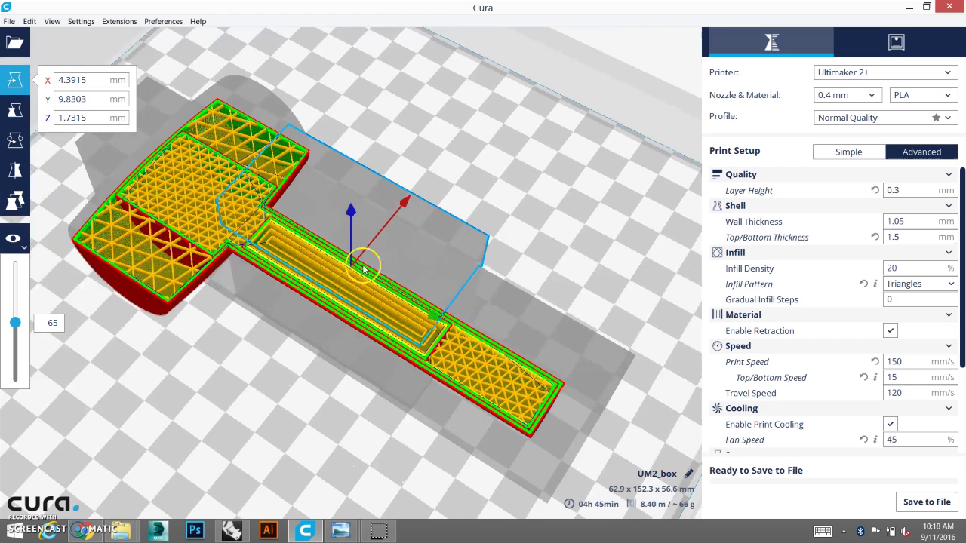
pyautogui.moveTo(424, 314); pyautogui.dragTo(489, 363)
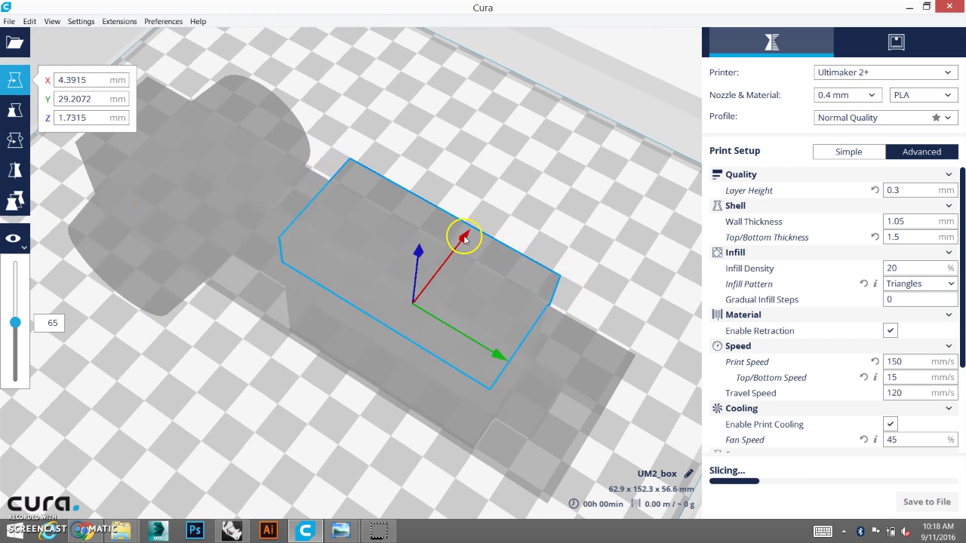
pyautogui.moveTo(464, 238); pyautogui.dragTo(449, 258)
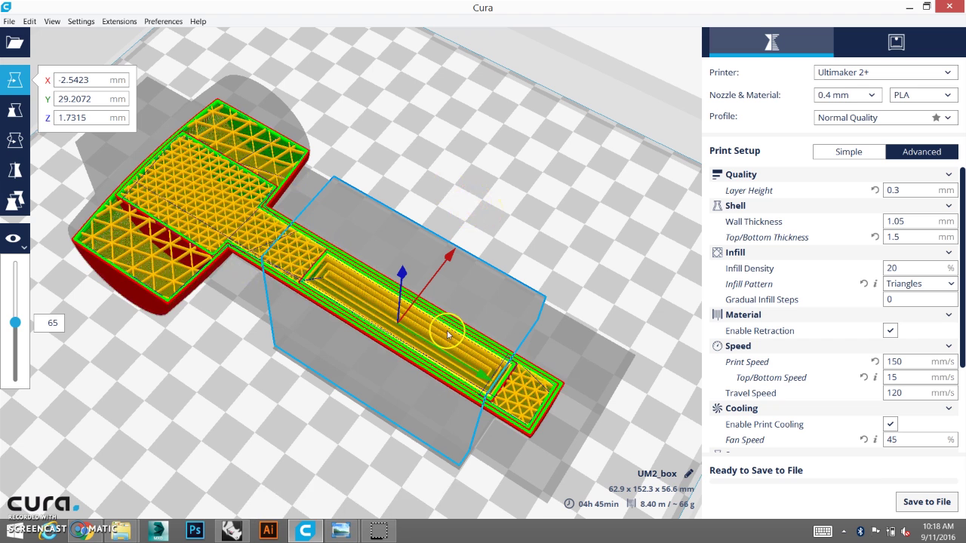
pyautogui.scroll(5, 354, 276)
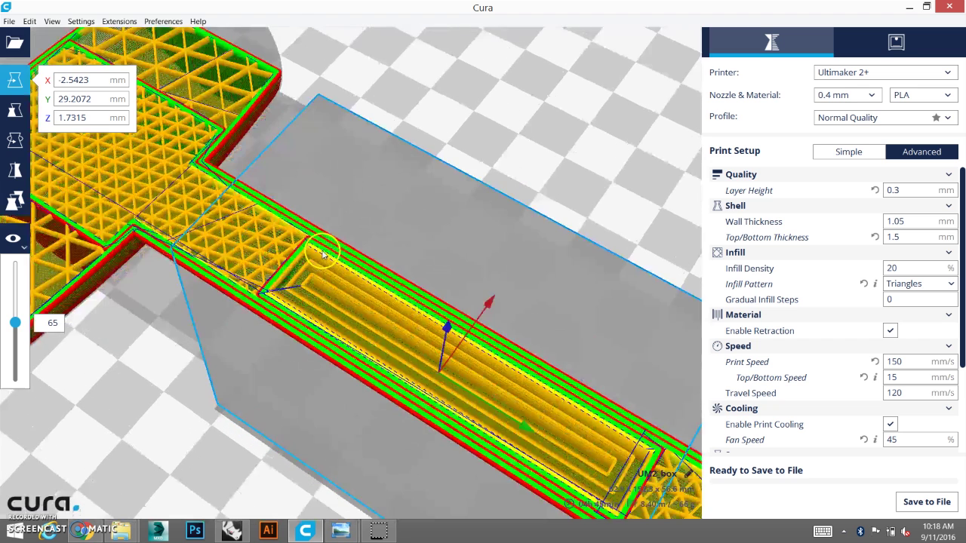
pyautogui.scroll(-1, 306, 257)
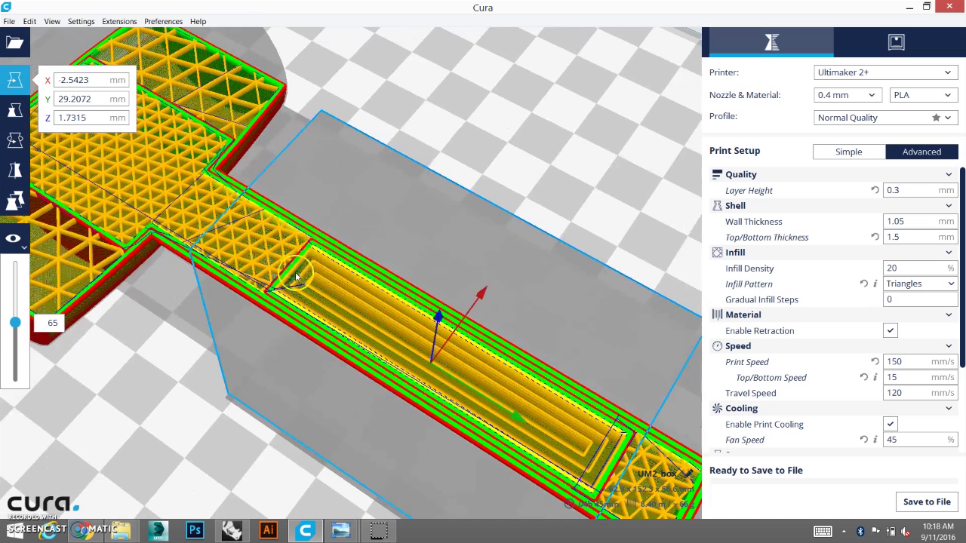
pyautogui.scroll(-3, 348, 275)
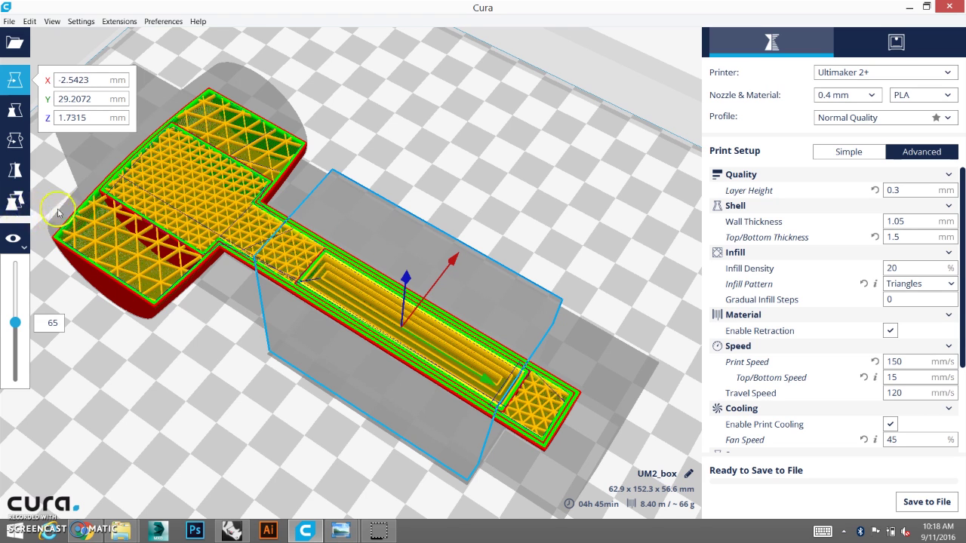
# Step: Add Wall Thickness (1.05 mm) and Print Speed (150 mm/s) as per-model overrides on the box
pyautogui.click(15, 200)
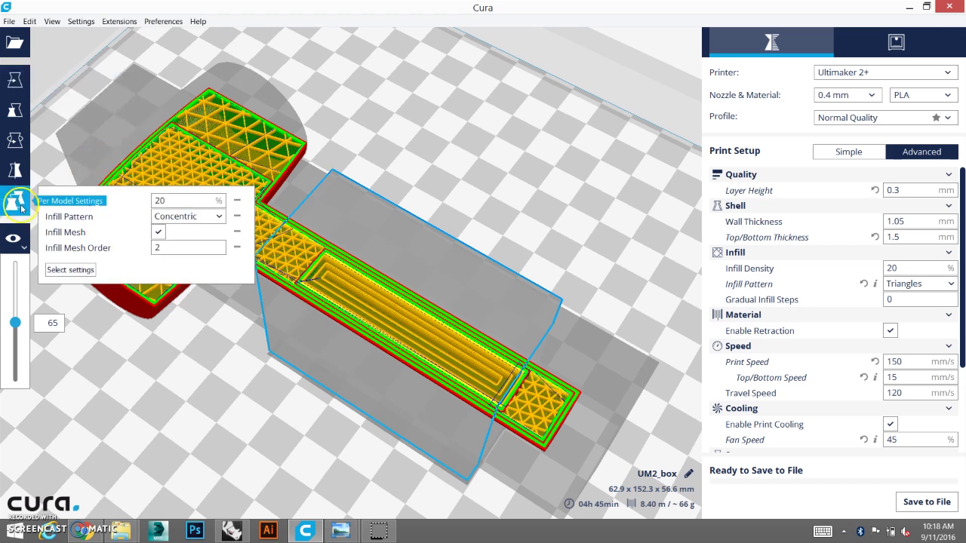
pyautogui.click(70, 270)
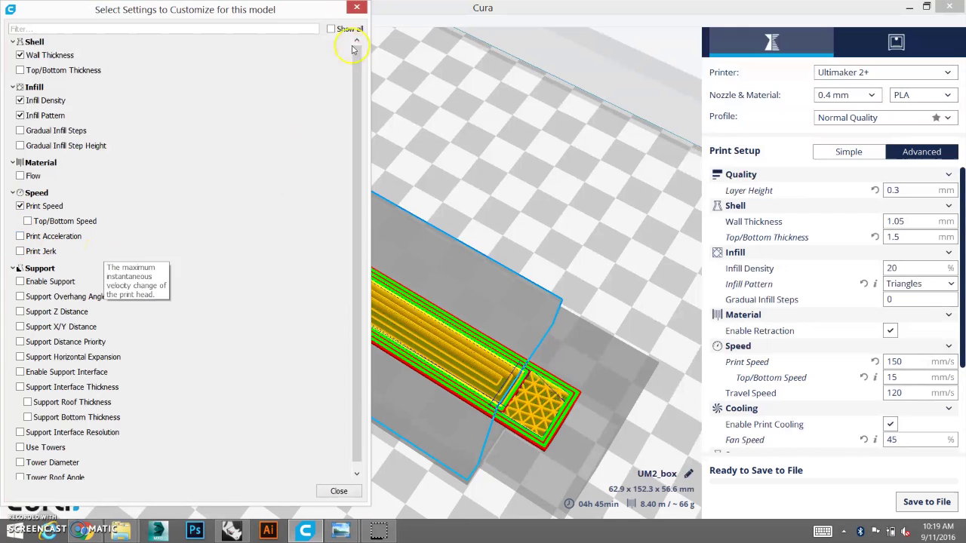
pyautogui.click(339, 492)
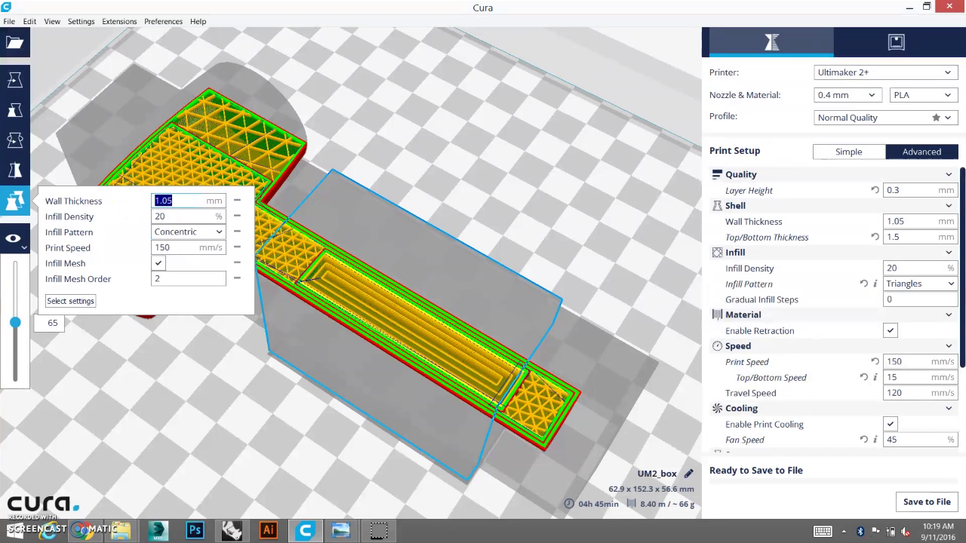
# Step: Set the box's per-model Wall Thickness to 0 mm and let the model reslice
pyautogui.write('0')
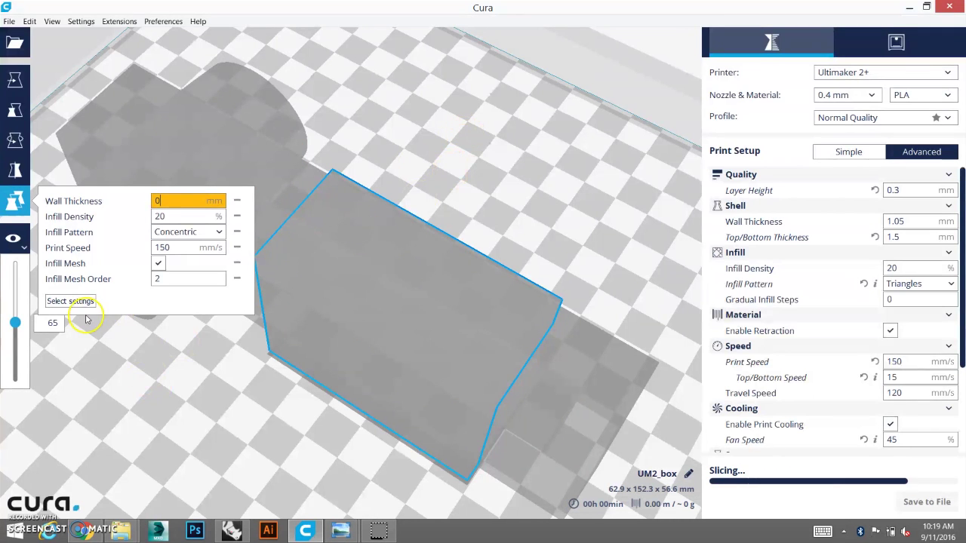
pyautogui.click(231, 427)
pyautogui.scroll(8, 351, 332)
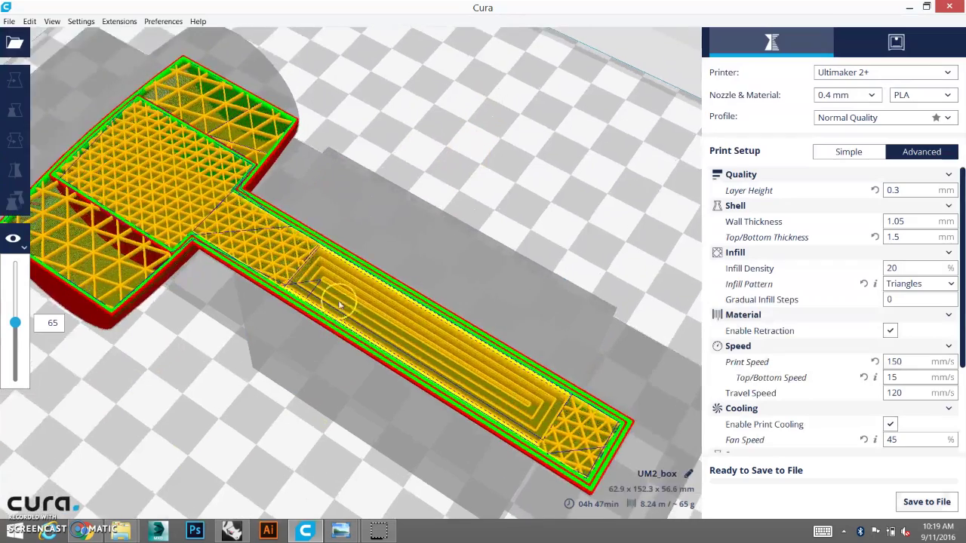
pyautogui.scroll(-5, 257, 286)
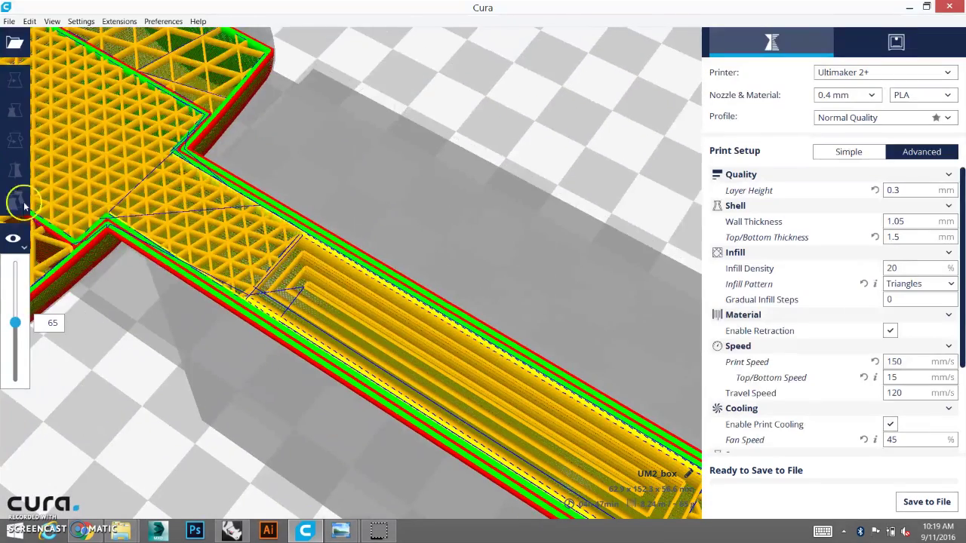
# Step: Switch the View Mode back to Solid with nothing selected
pyautogui.click(416, 139)
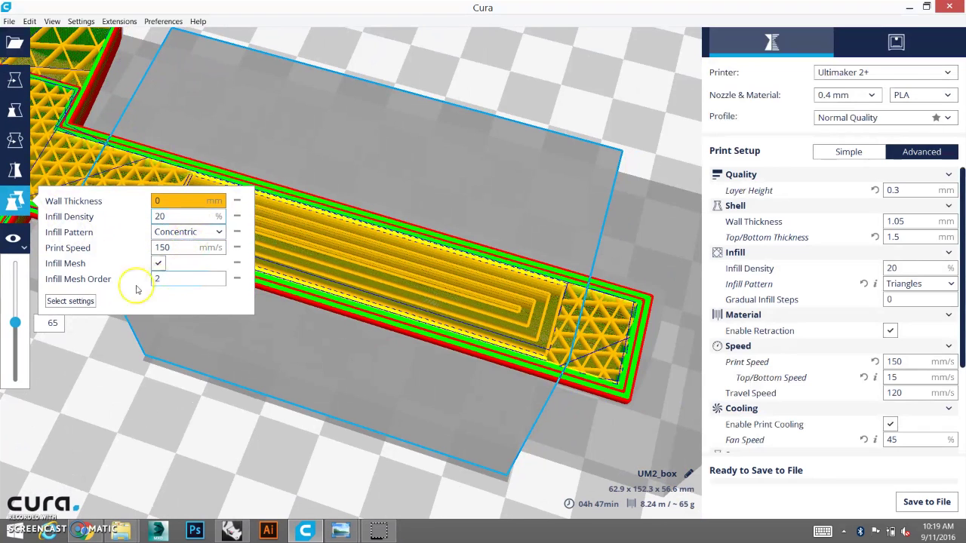
pyautogui.click(12, 205)
pyautogui.click(26, 252)
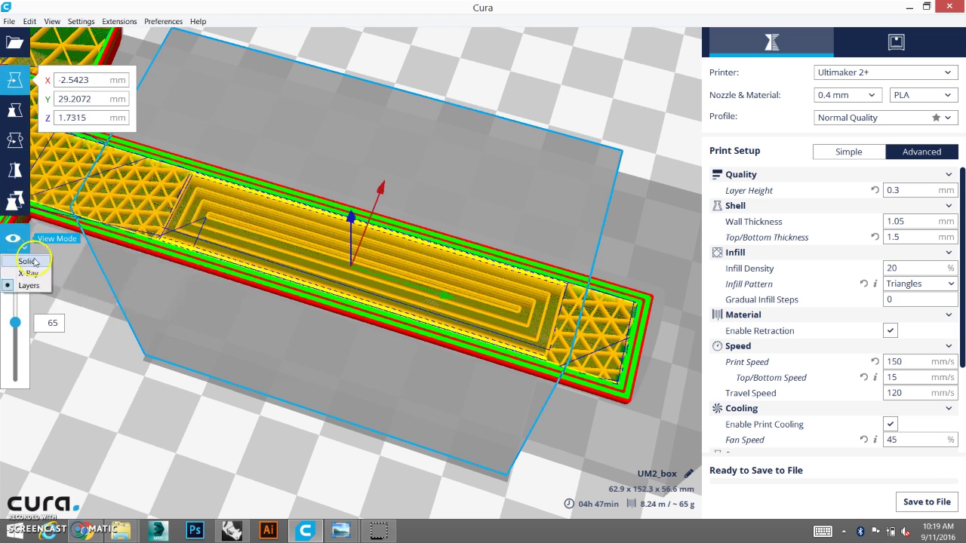
pyautogui.click(27, 260)
pyautogui.click(206, 408)
pyautogui.scroll(-10, 226, 399)
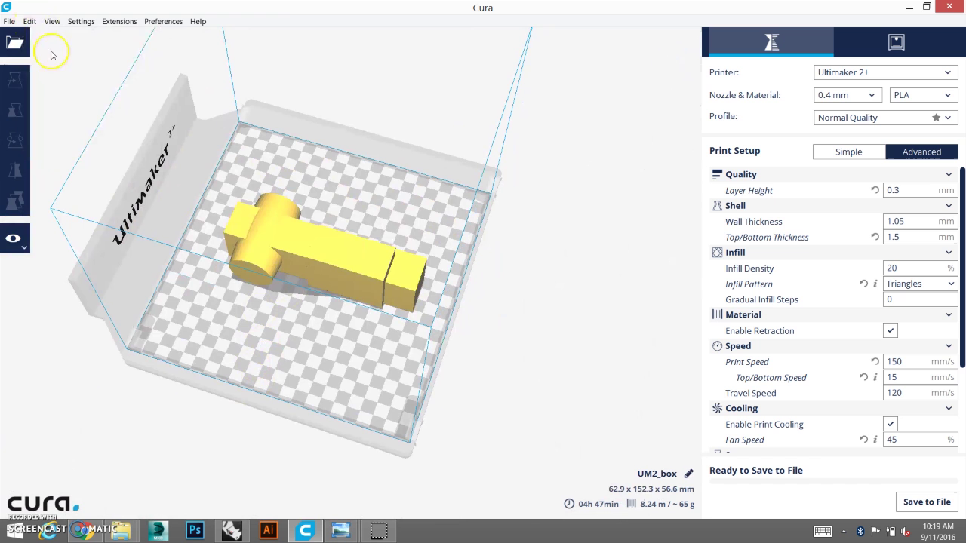
# Step: Clear the build plate and load finger_v2.stl onto it
pyautogui.click(30, 21)
pyautogui.click(53, 87)
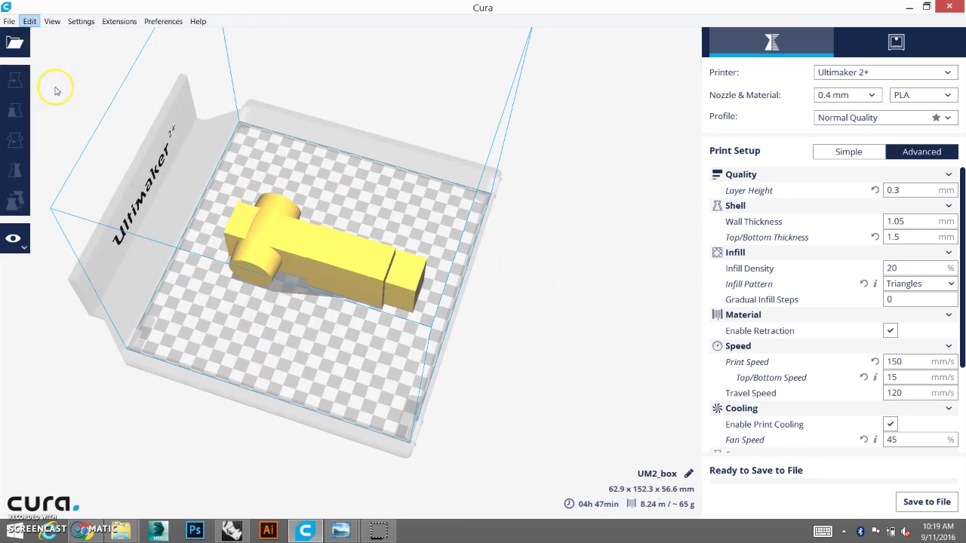
pyautogui.moveTo(395, 222); pyautogui.dragTo(189, 136, button='right')
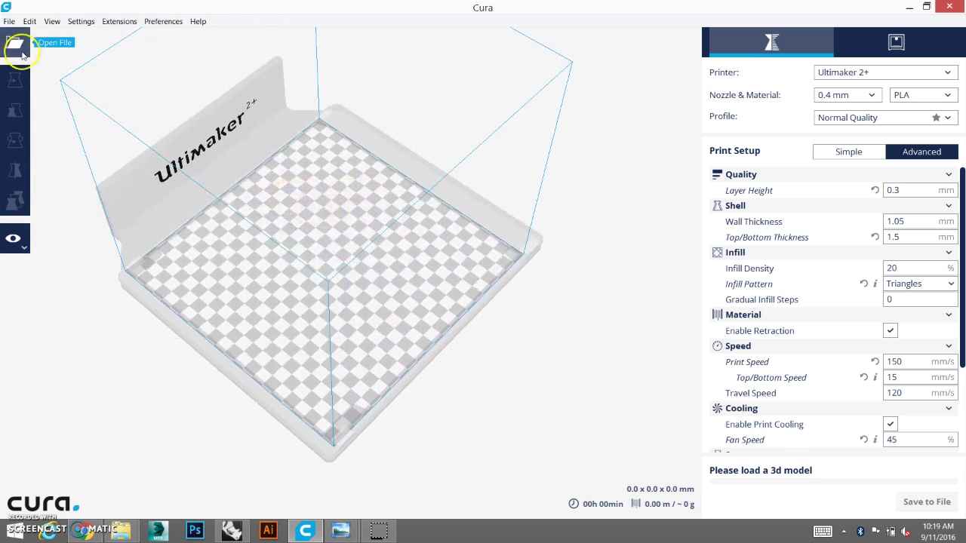
pyautogui.click(14, 41)
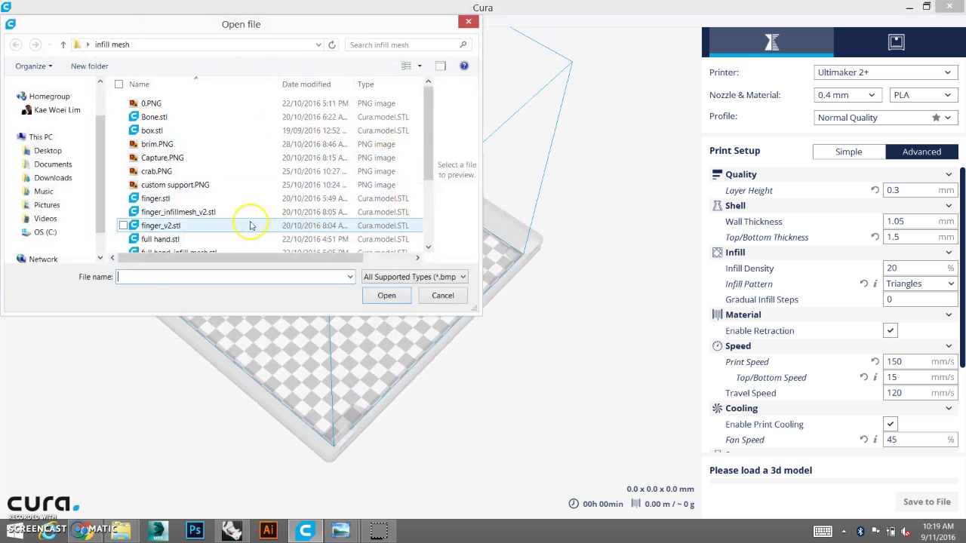
pyautogui.click(250, 225)
pyautogui.click(387, 296)
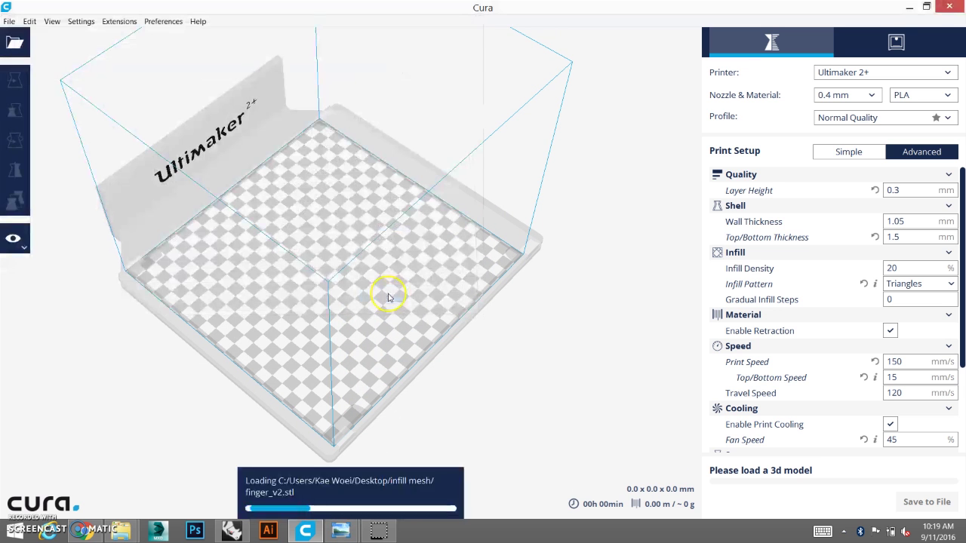
pyautogui.scroll(5, 394, 280)
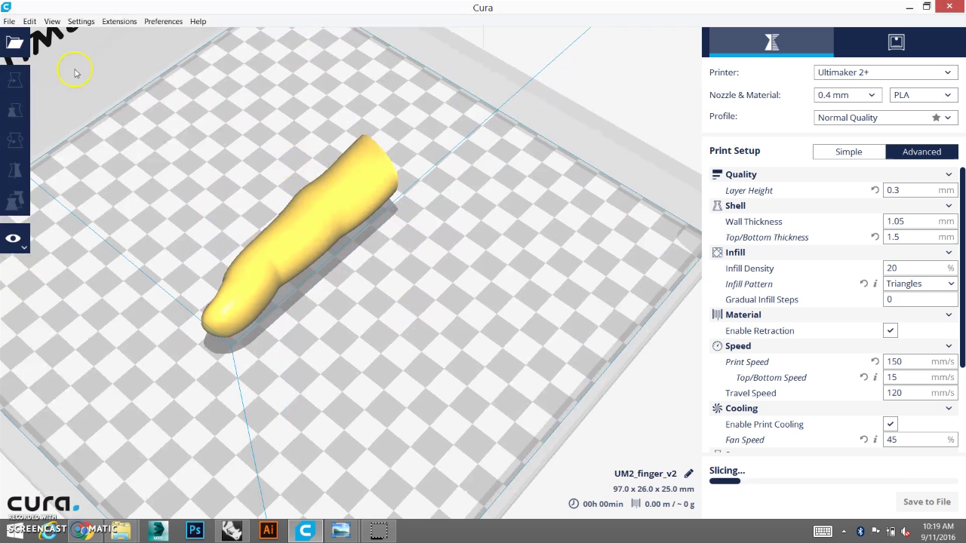
# Step: Load finger_infillmesh_v2.stl on top of the finger and view it side-on
pyautogui.click(9, 21)
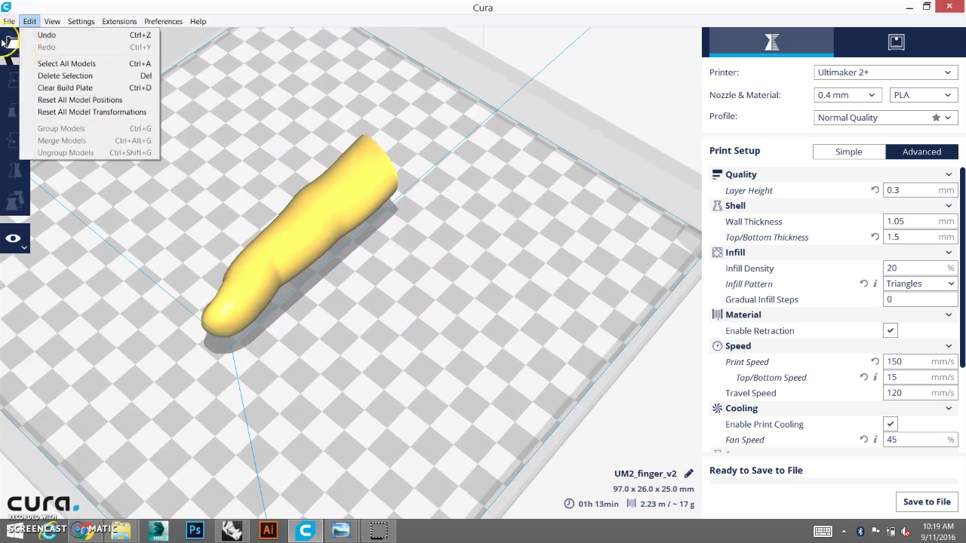
pyautogui.click(9, 43)
pyautogui.click(9, 42)
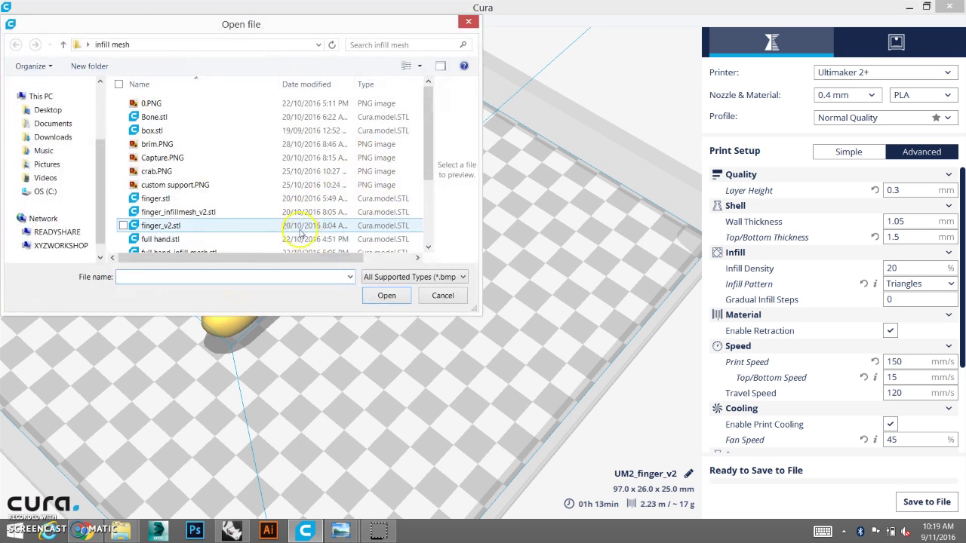
pyautogui.click(226, 212)
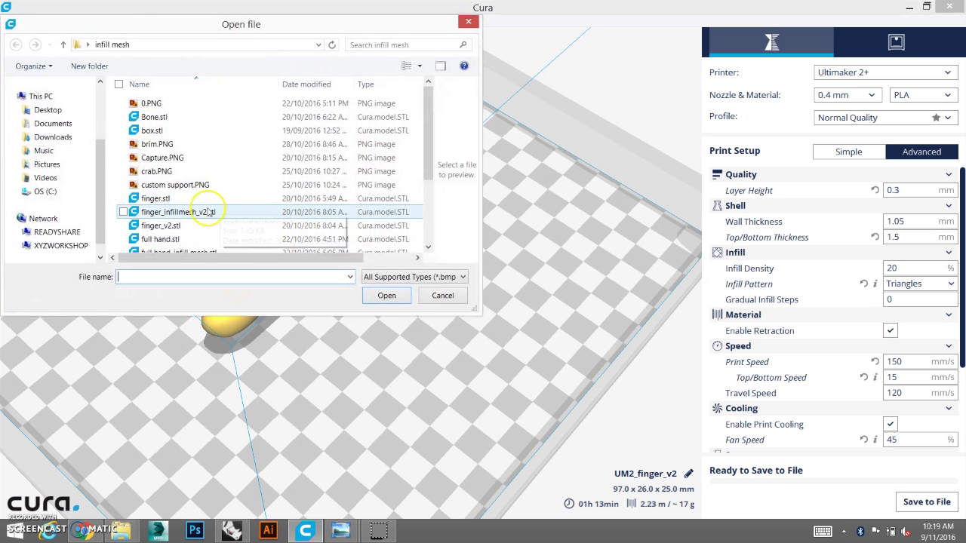
pyautogui.click(399, 299)
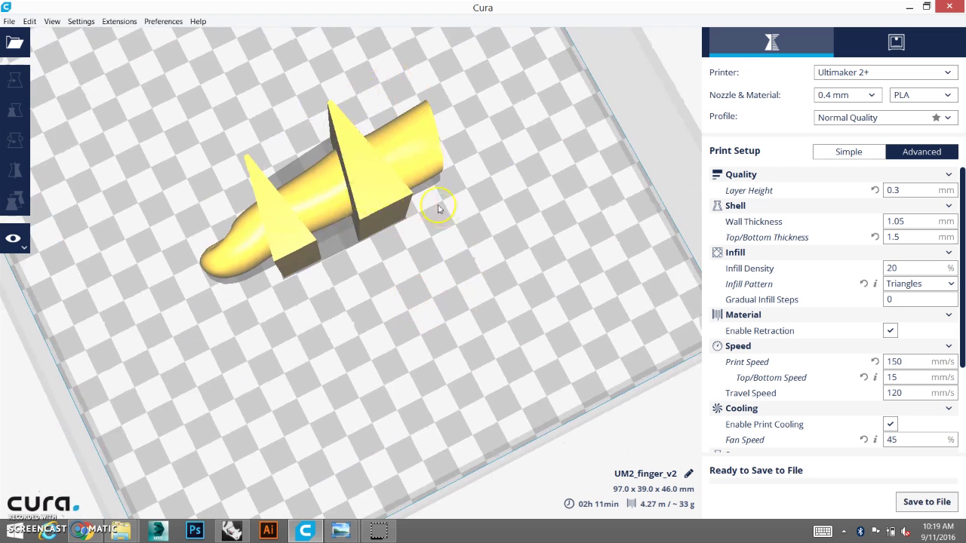
pyautogui.moveTo(330, 137); pyautogui.dragTo(298, 240, button='right')
# Step: Filter settings by 'infl' and add Infill Density, Infill Pattern, Infill Mesh and Infill Mesh Order to the wedges
pyautogui.click(298, 239)
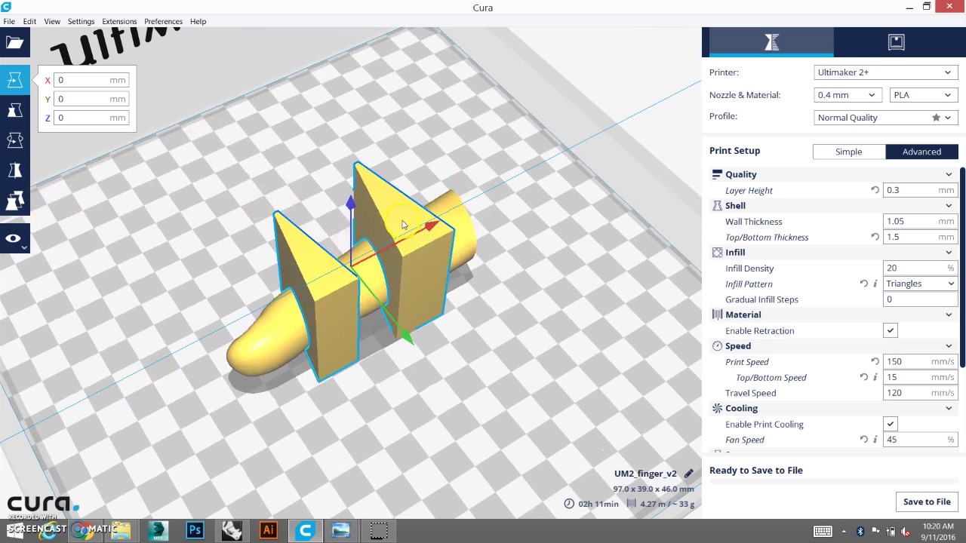
pyautogui.click(15, 201)
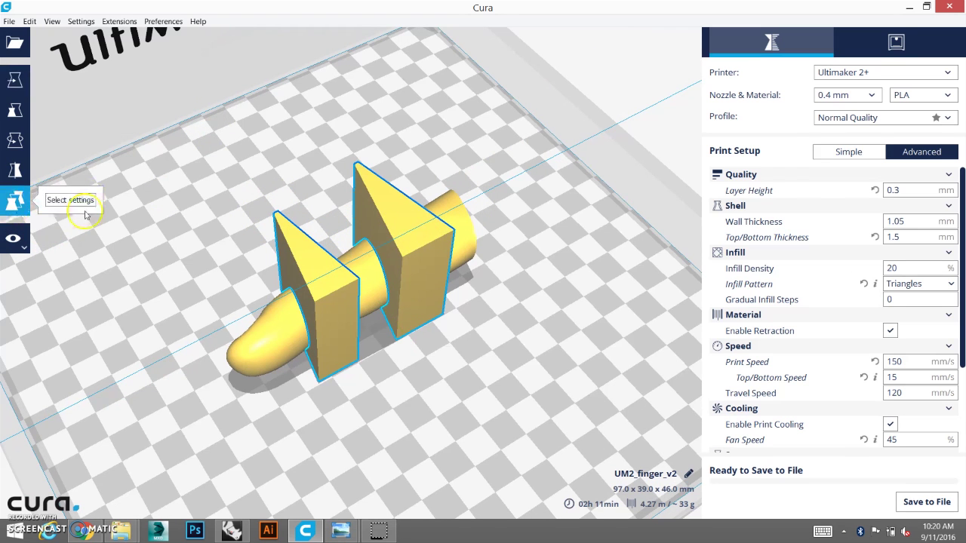
pyautogui.click(72, 200)
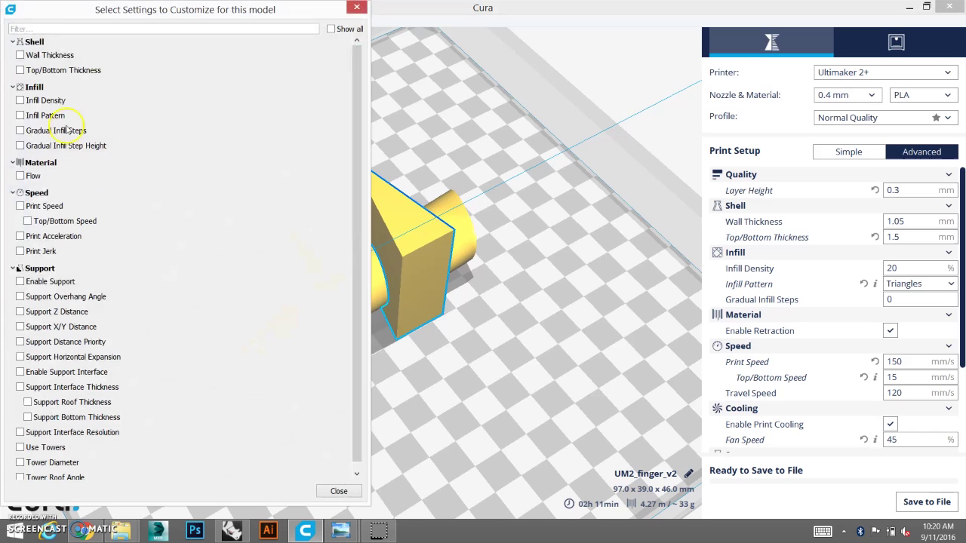
pyautogui.write('infl')
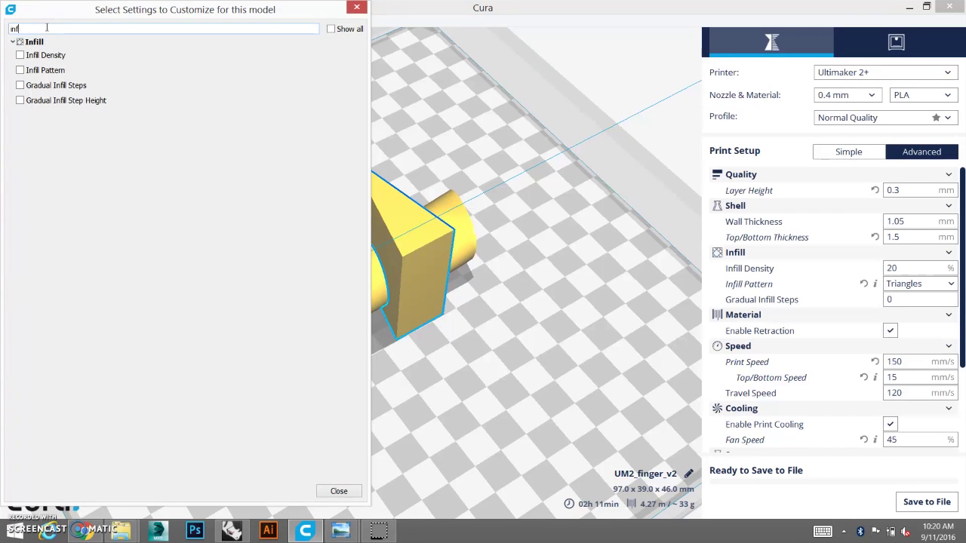
pyautogui.press('BackSpace')
pyautogui.press('BackSpace')
pyautogui.press('BackSpace')
pyautogui.press('BackSpace')
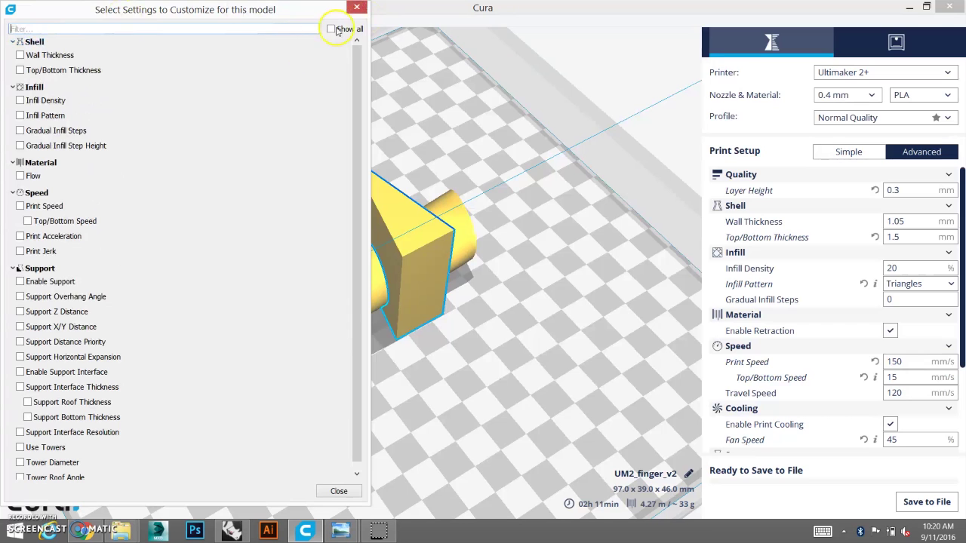
pyautogui.write('infl')
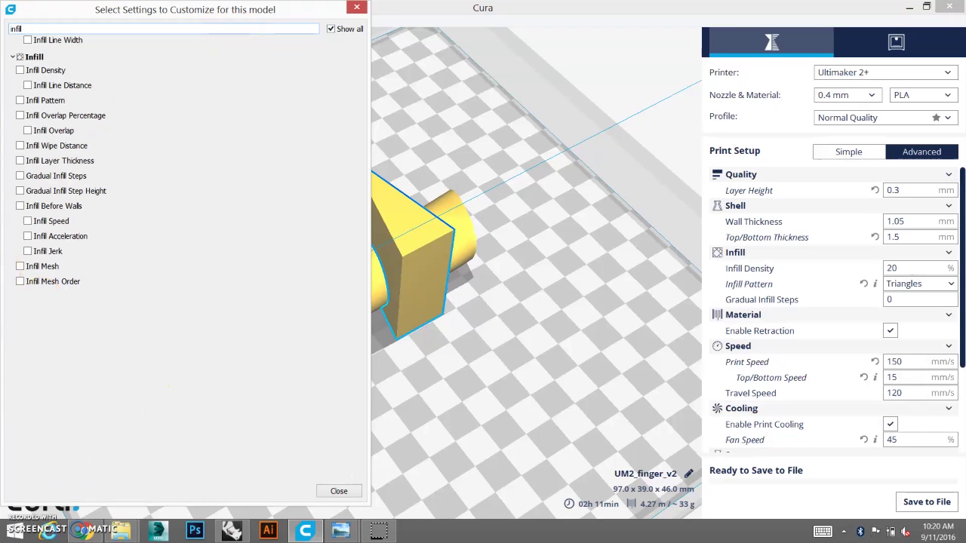
pyautogui.click(20, 281)
pyautogui.click(346, 495)
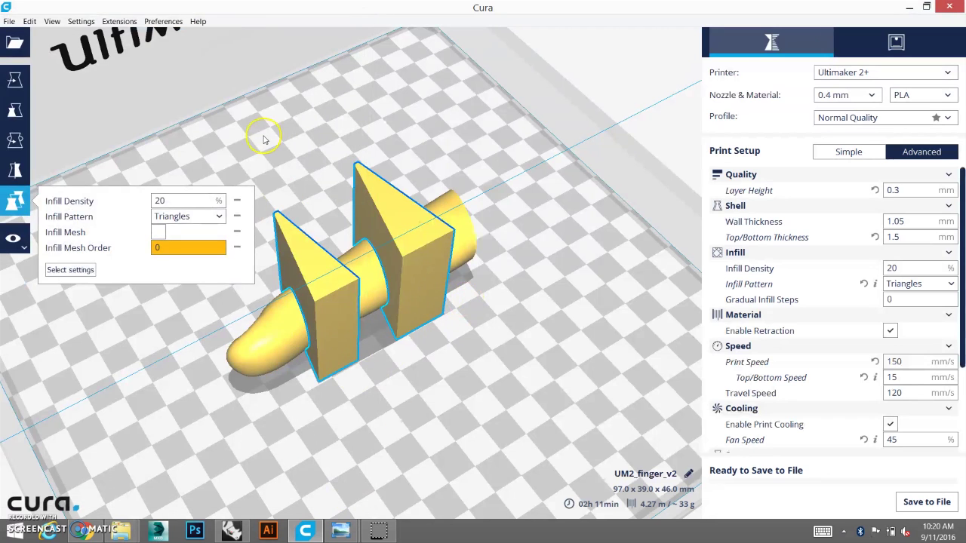
# Step: Make the wedges an infill mesh with 10% Infill Density and a Concentric pattern
pyautogui.click(314, 132)
pyautogui.click(394, 207)
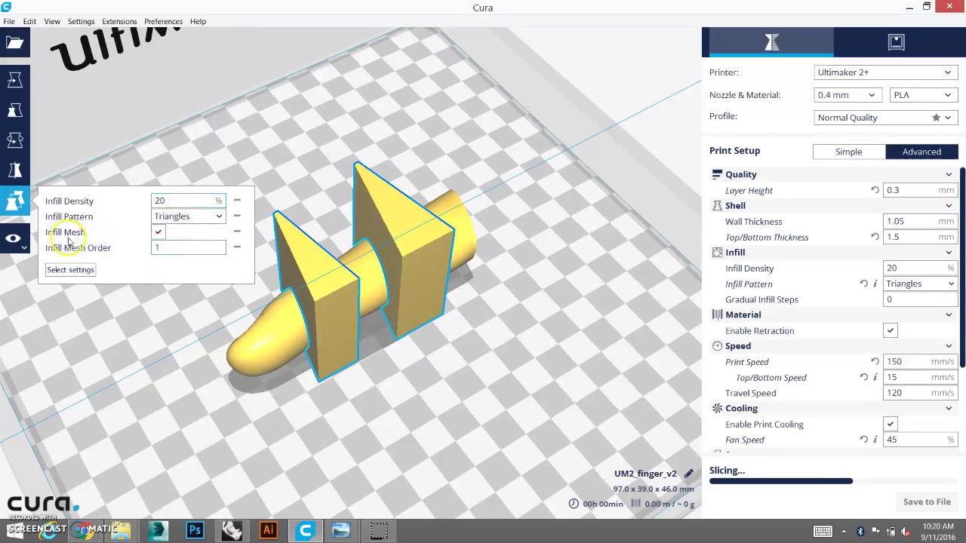
pyautogui.doubleClick(172, 201)
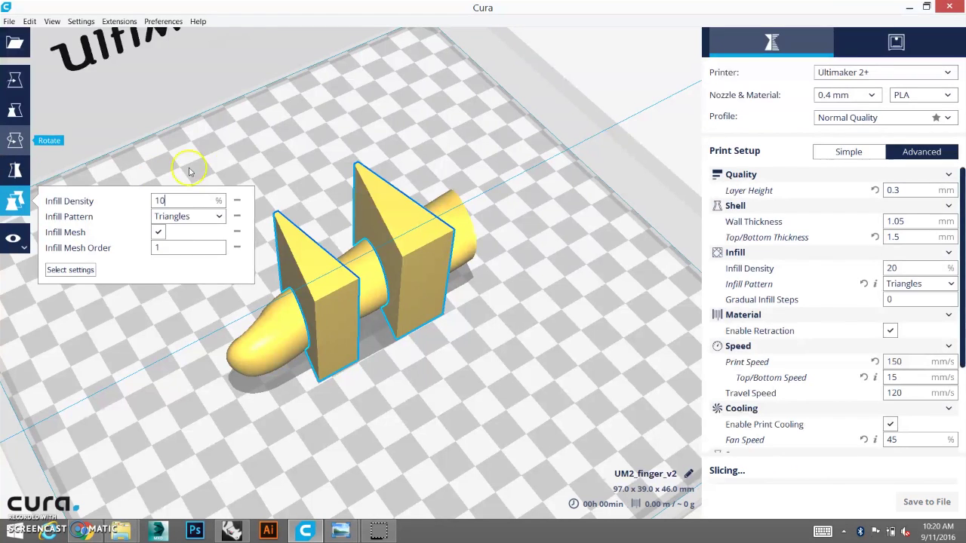
pyautogui.doubleClick(177, 201)
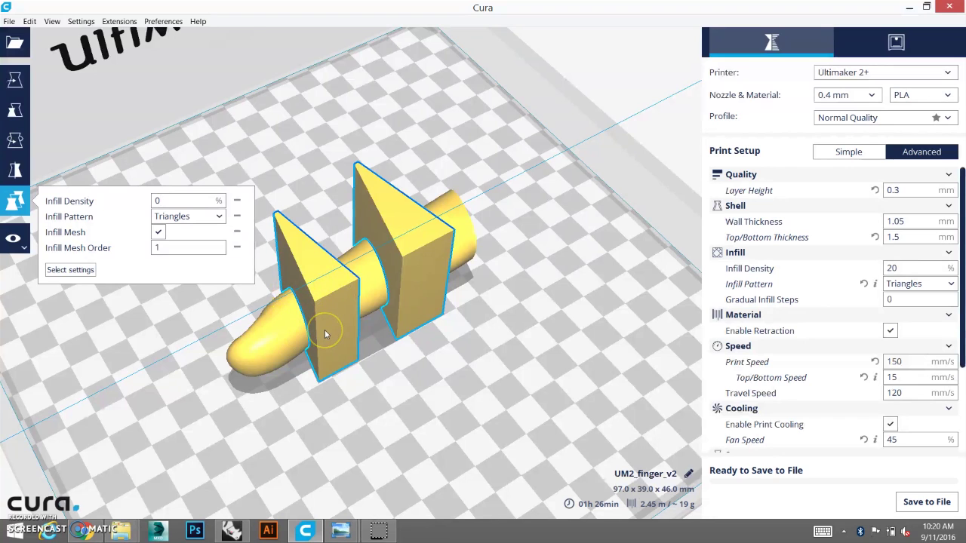
pyautogui.doubleClick(193, 201)
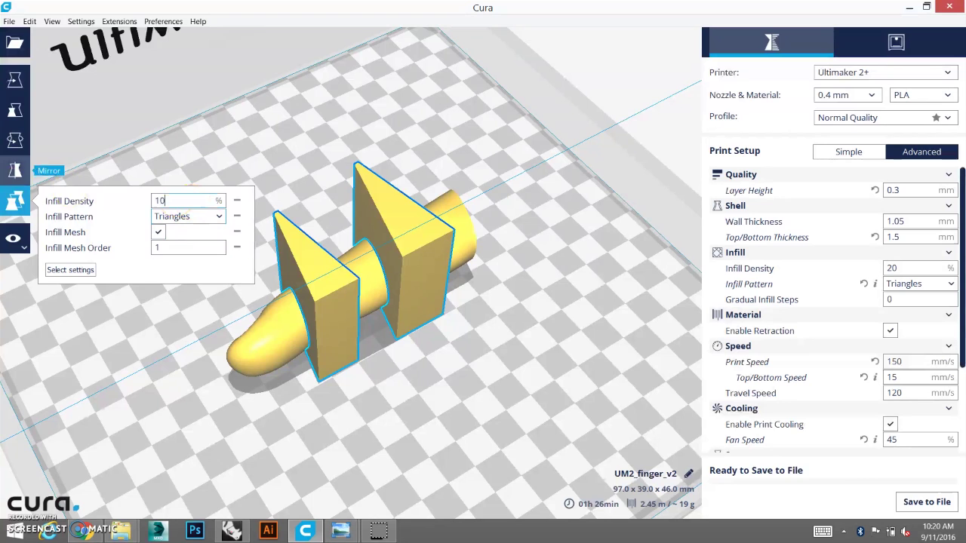
pyautogui.click(181, 217)
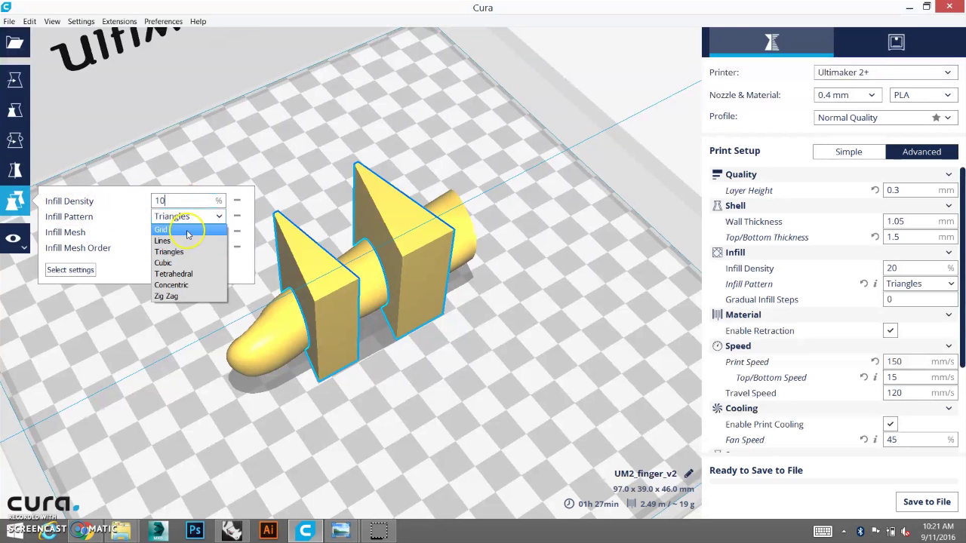
pyautogui.click(189, 285)
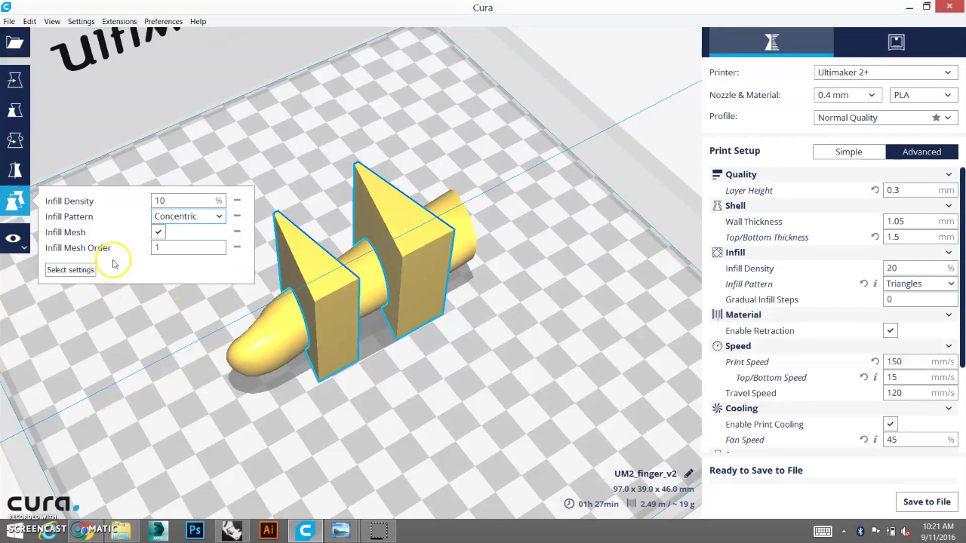
pyautogui.click(21, 205)
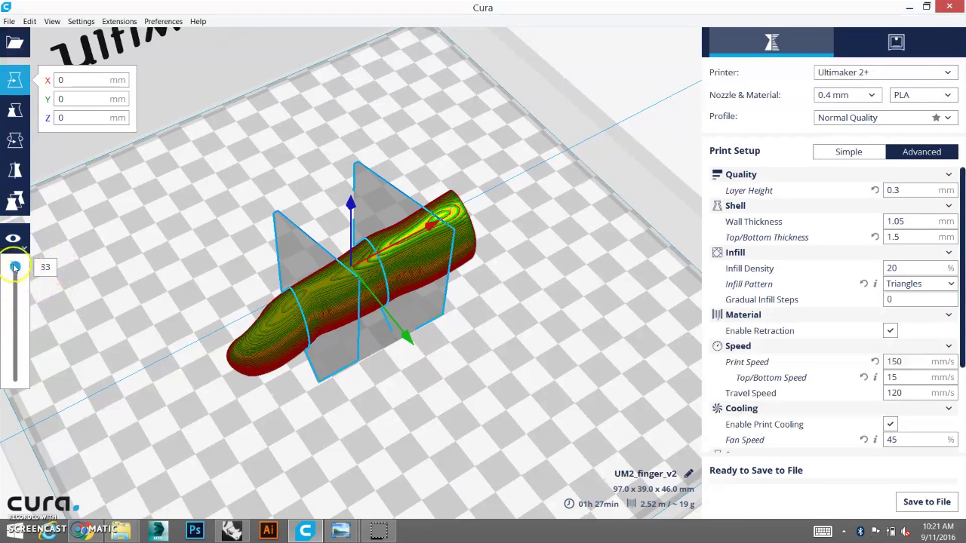
# Step: Lower the layer slider to layer 42 to reveal the internal infill
pyautogui.moveTo(15, 273); pyautogui.dragTo(29, 323)
pyautogui.scroll(2, 485, 349)
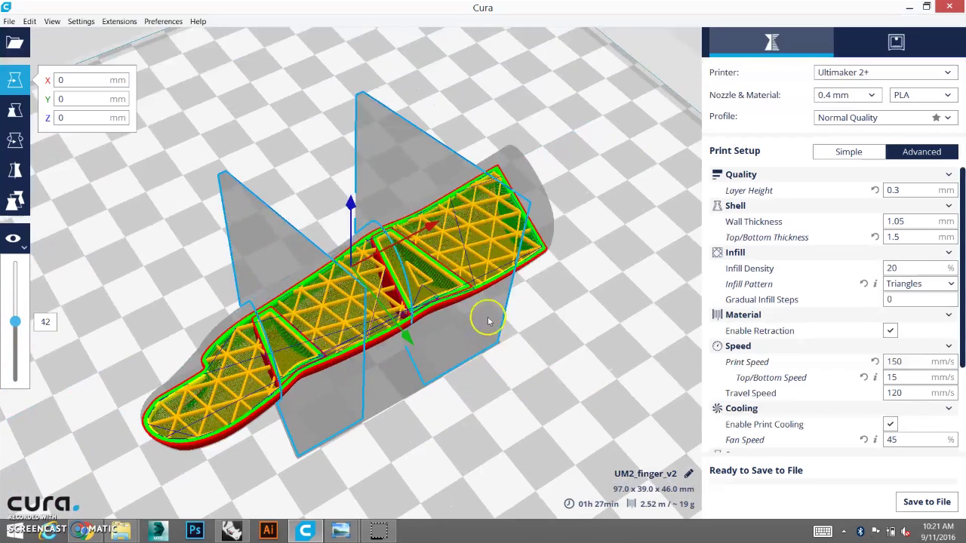
pyautogui.moveTo(561, 290); pyautogui.dragTo(548, 313, button='right')
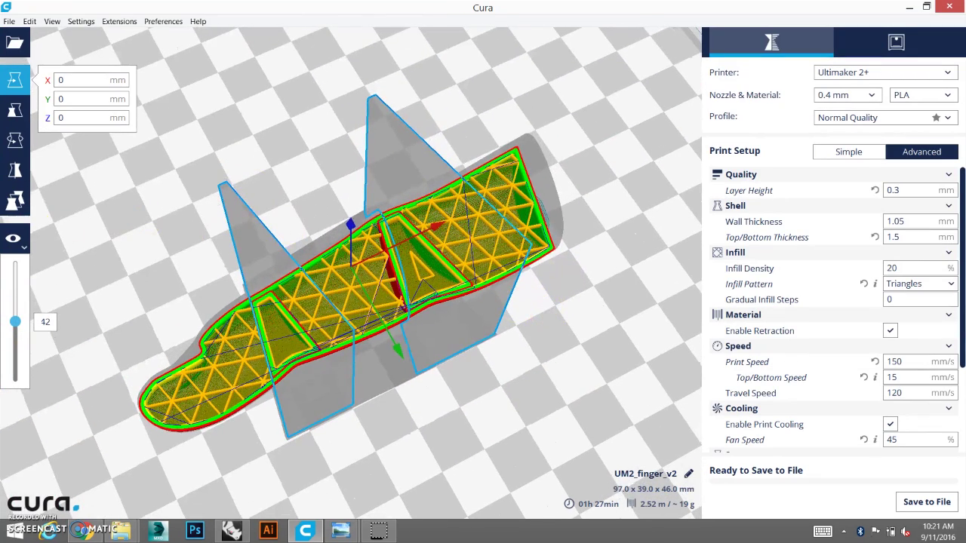
# Step: Raise the wedges' Infill Density to 15% and view the resliced layers side-on
pyautogui.click(15, 200)
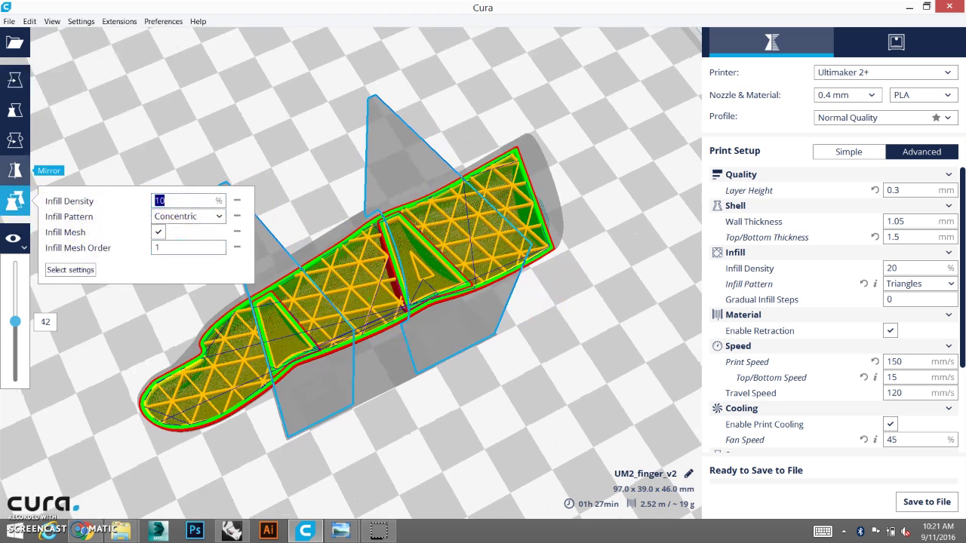
pyautogui.write('15')
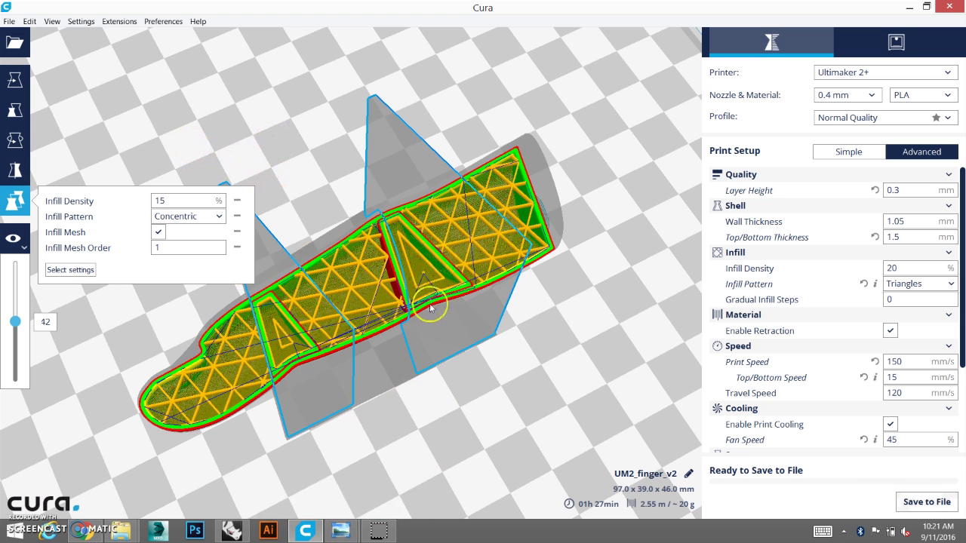
pyautogui.click(272, 129)
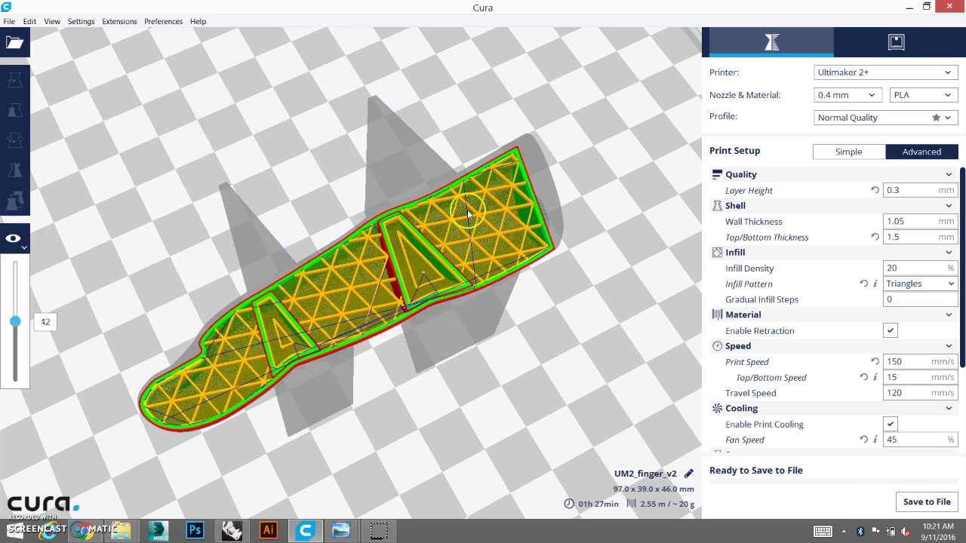
pyautogui.moveTo(365, 279); pyautogui.dragTo(294, 209, button='right')
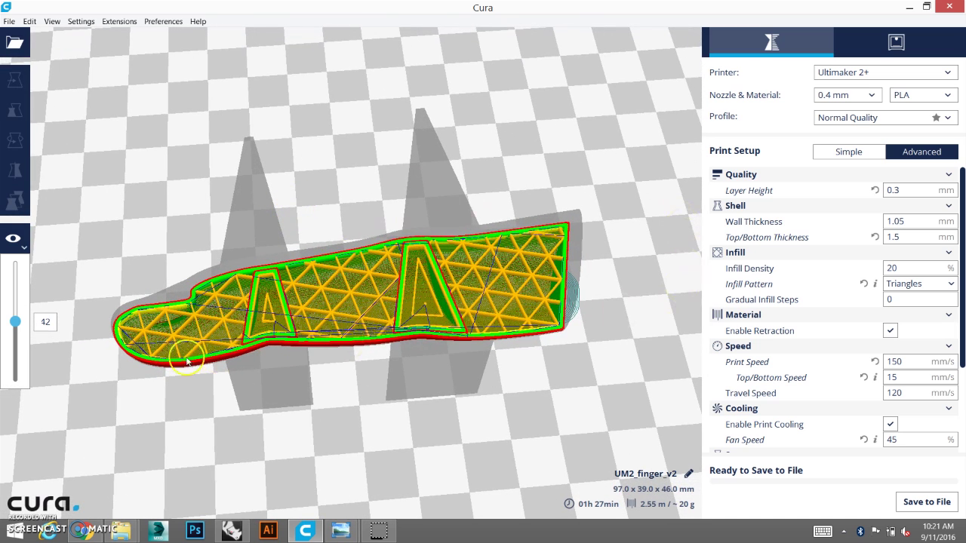